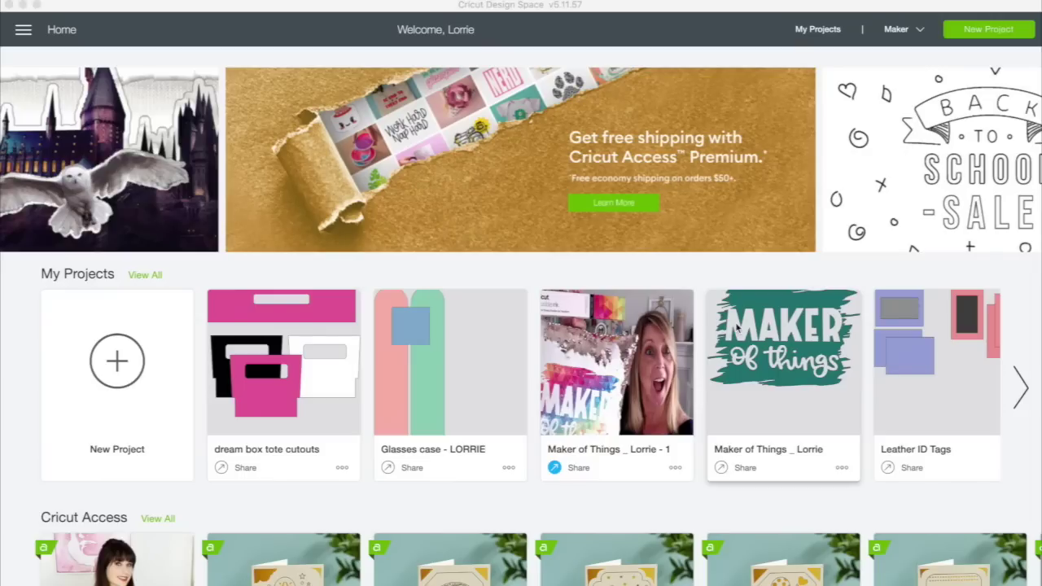
Start a new blank project and upload Baked Tags.svg as an image.
left_click(118, 365)
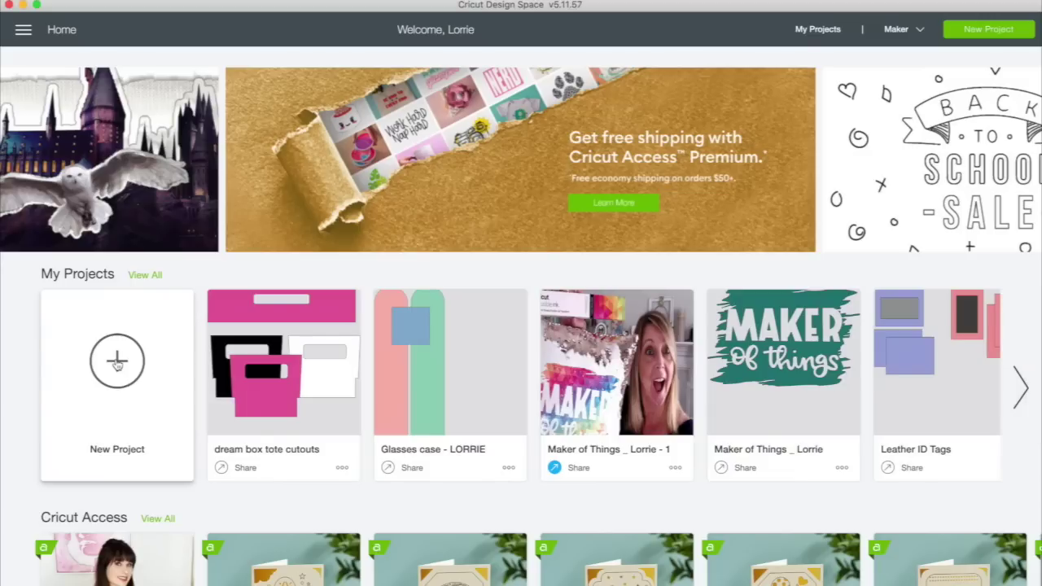
left_click(117, 365)
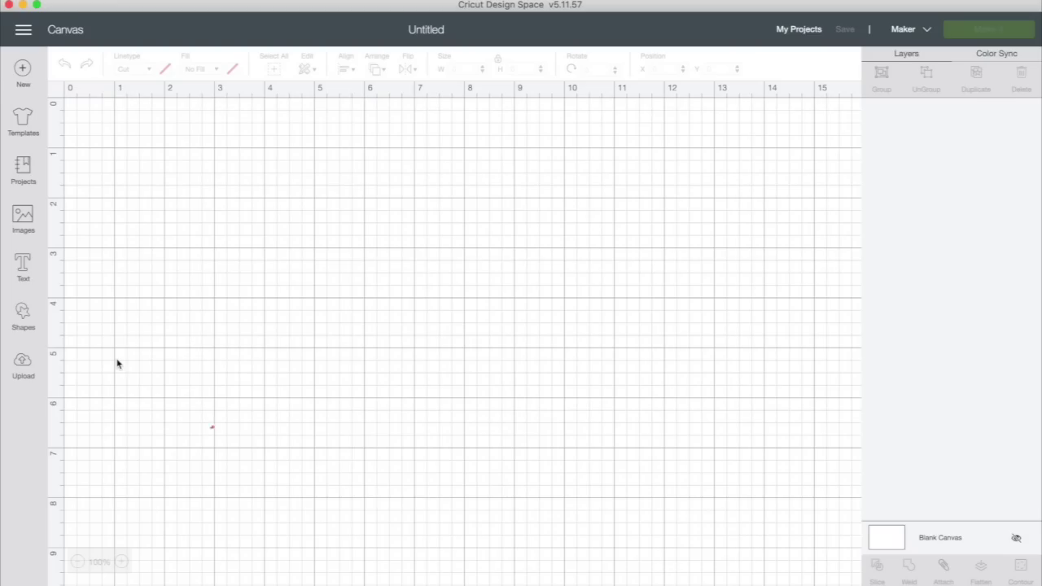
left_click(23, 365)
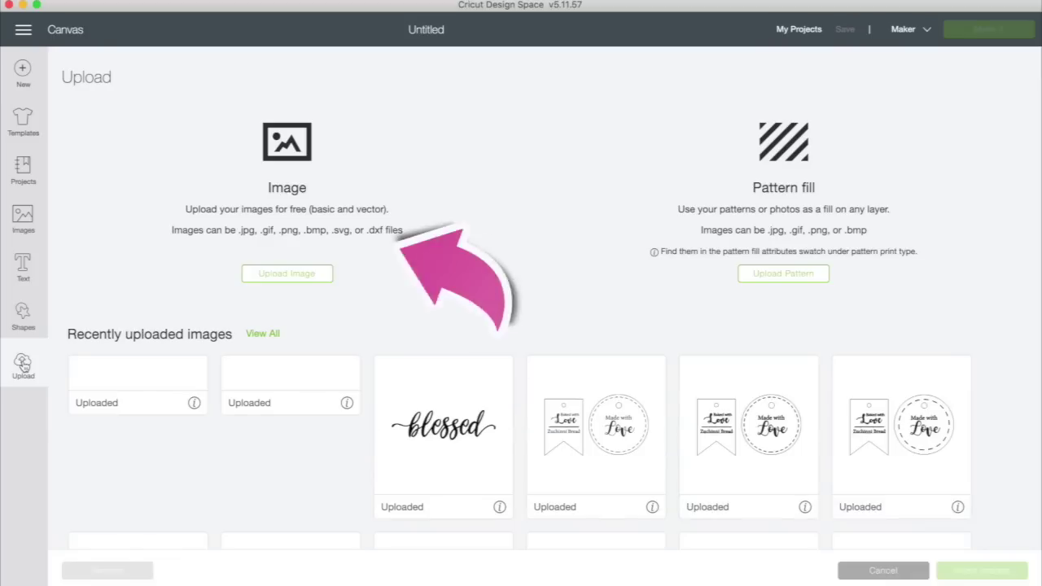
left_click(298, 275)
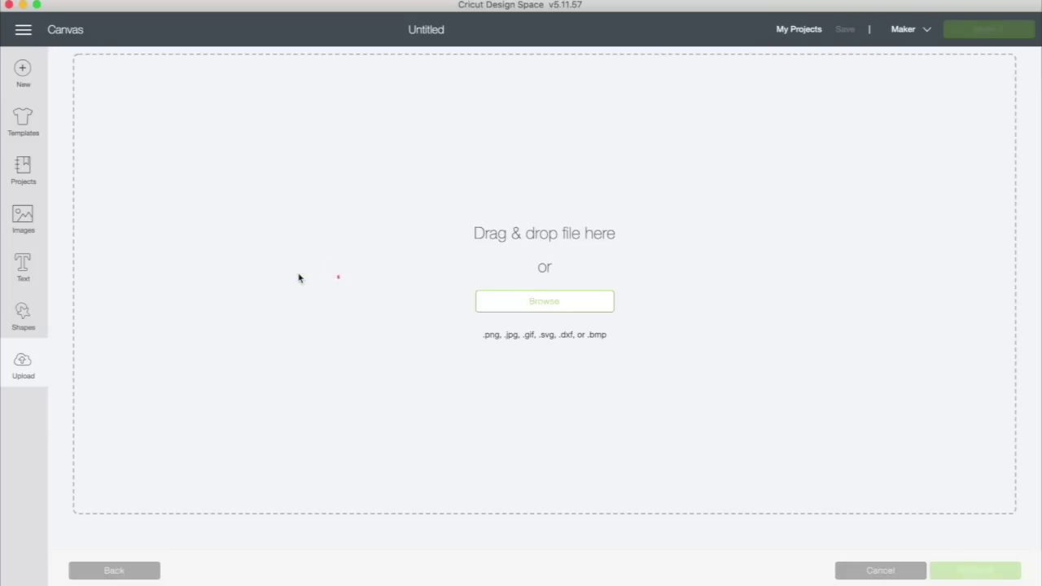
left_click(544, 302)
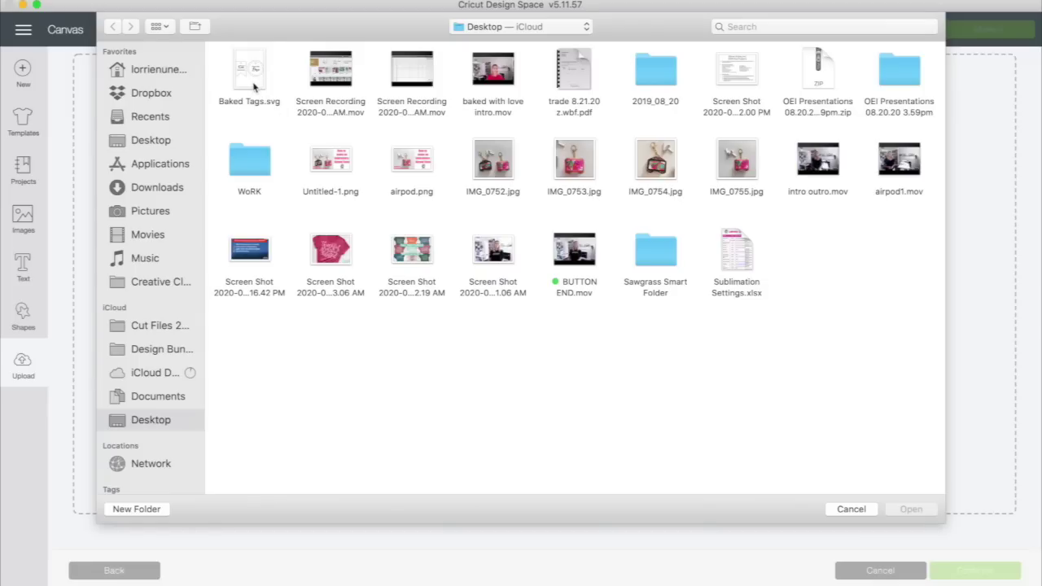
left_click(254, 85)
left_click(911, 511)
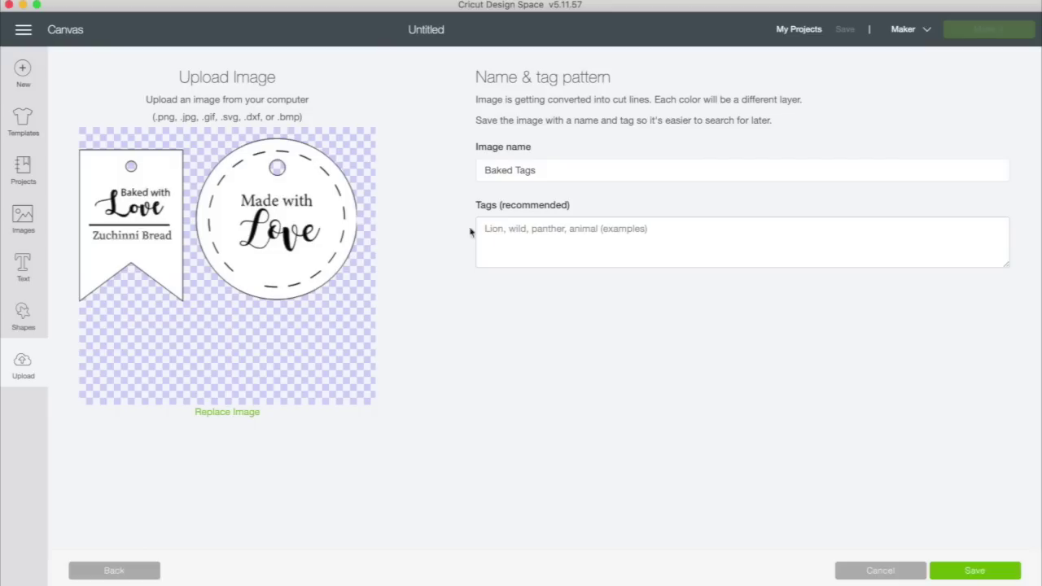
Tag the upload with keywords like handmade tag, gift tag, bread tag, baked and made with love, then save.
left_click(496, 228)
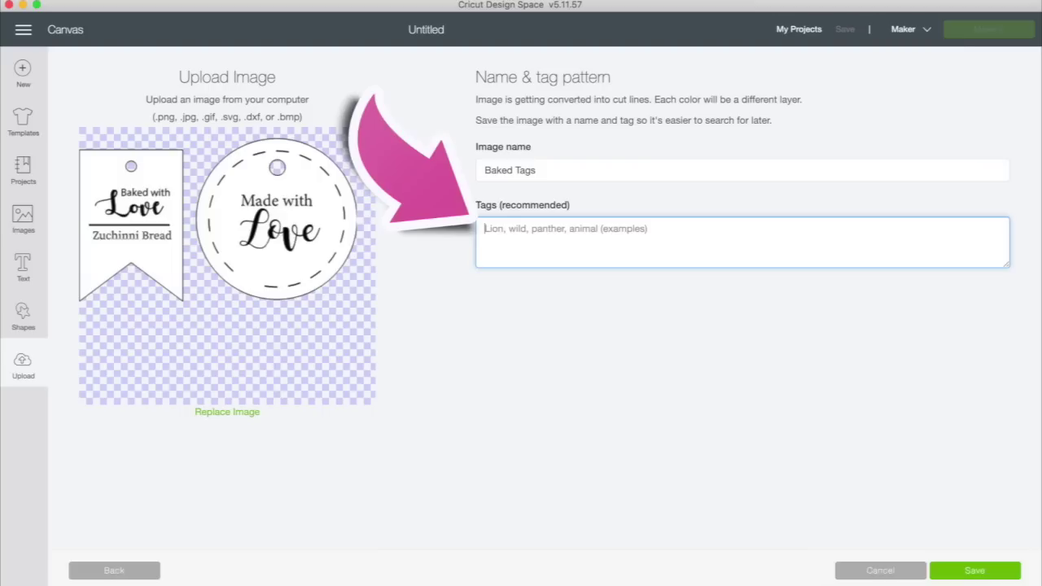
type("handmad")
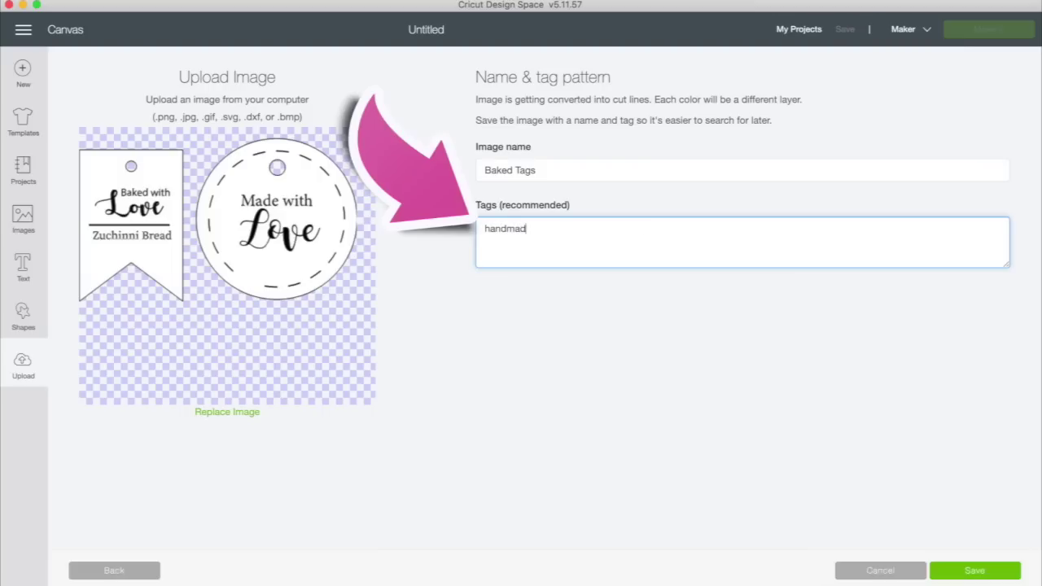
type("e tag, tag, gift tag, lorrie nunemaker")
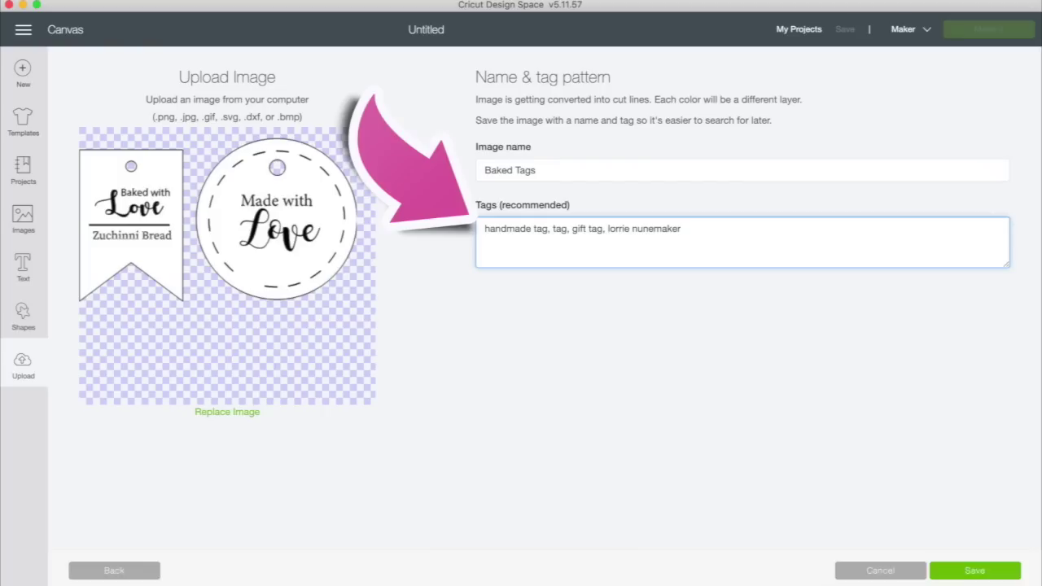
type(", bread tag, baked, made with love")
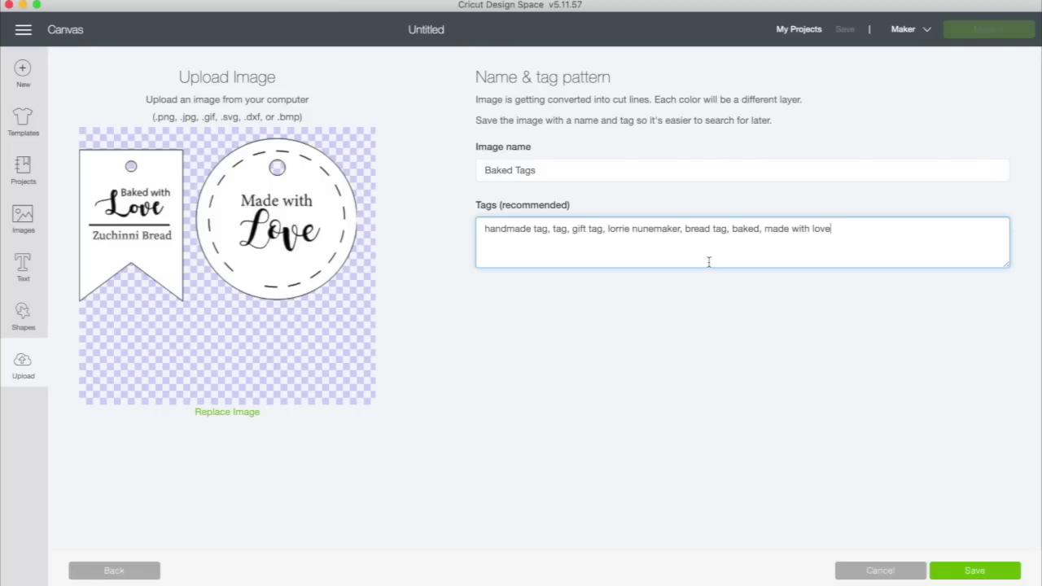
left_click(967, 575)
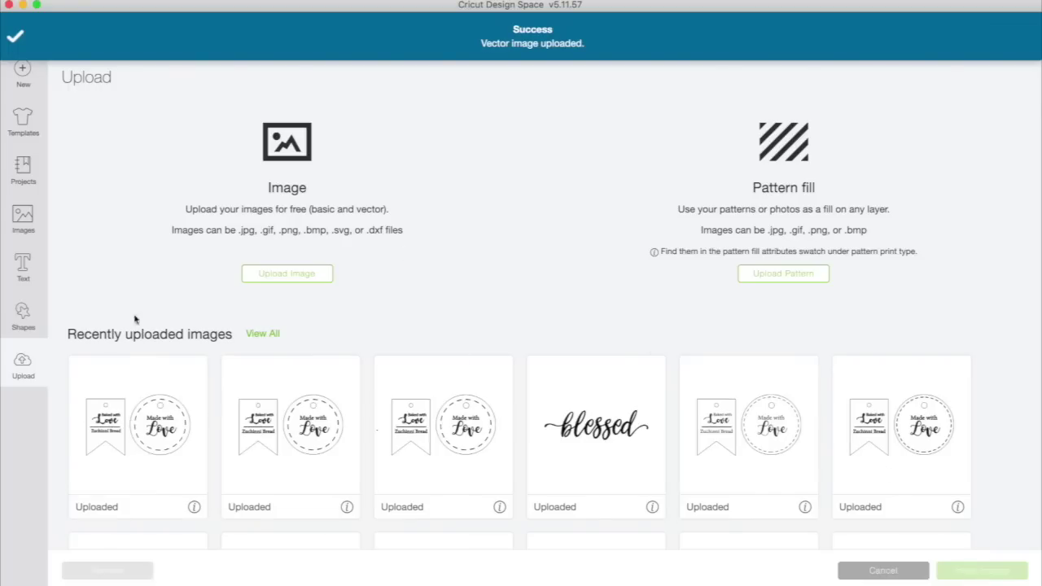
Insert the newly uploaded Baked Tags image onto the canvas, then deselect it.
left_click(113, 428)
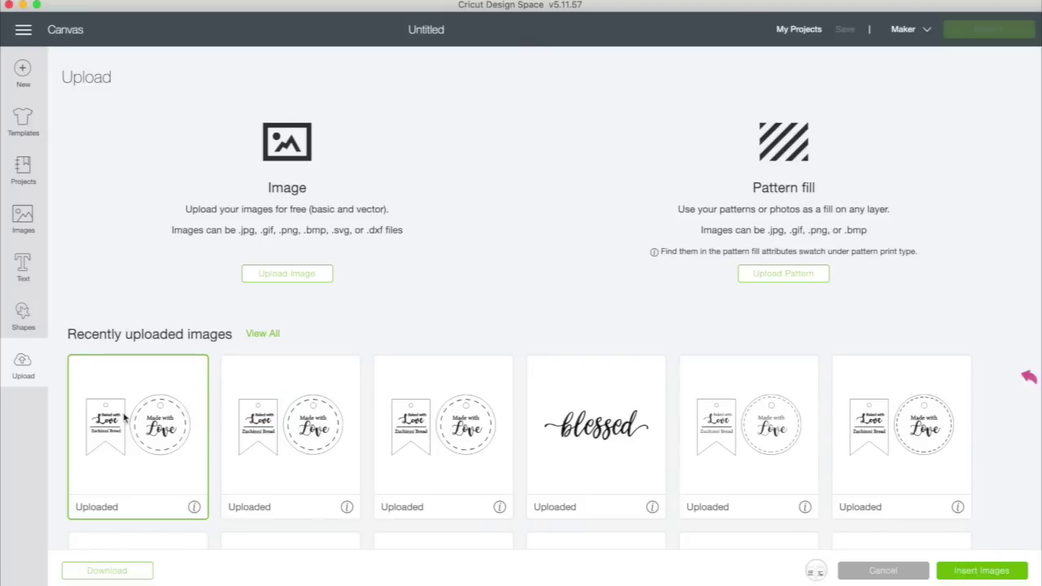
left_click(965, 574)
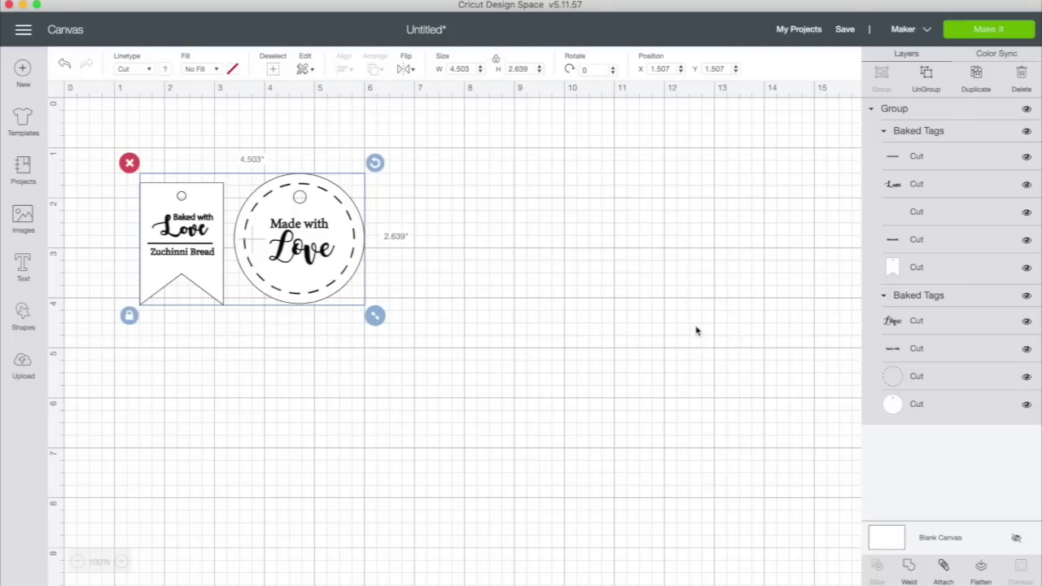
left_click(697, 332)
left_click(893, 405)
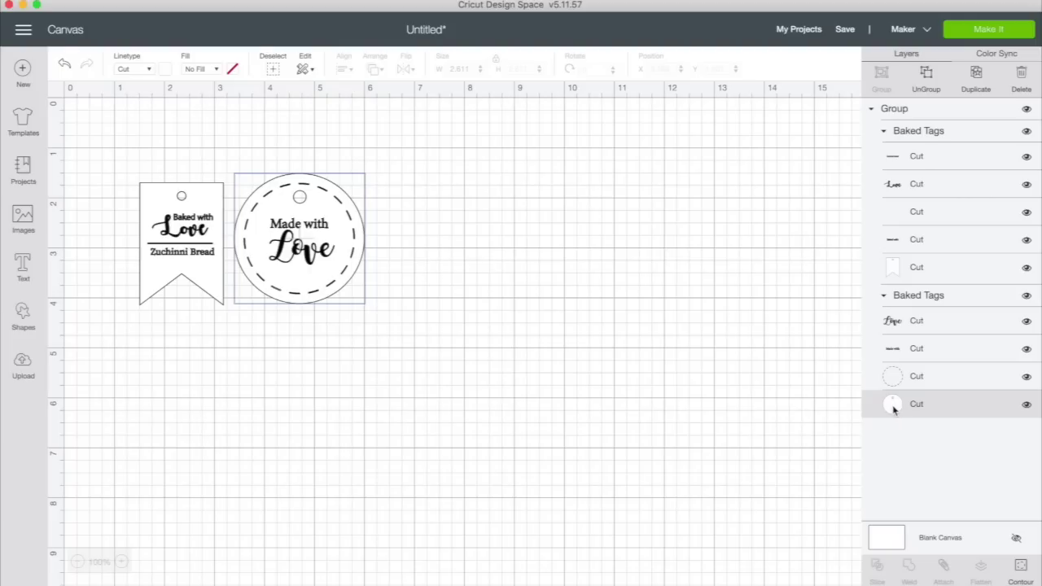
left_click(167, 72)
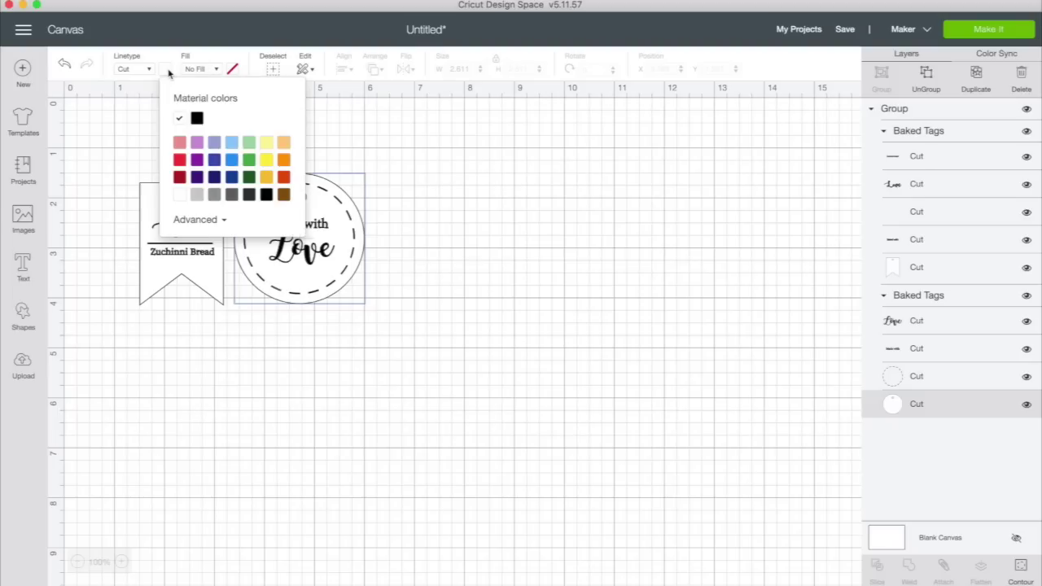
left_click(179, 142)
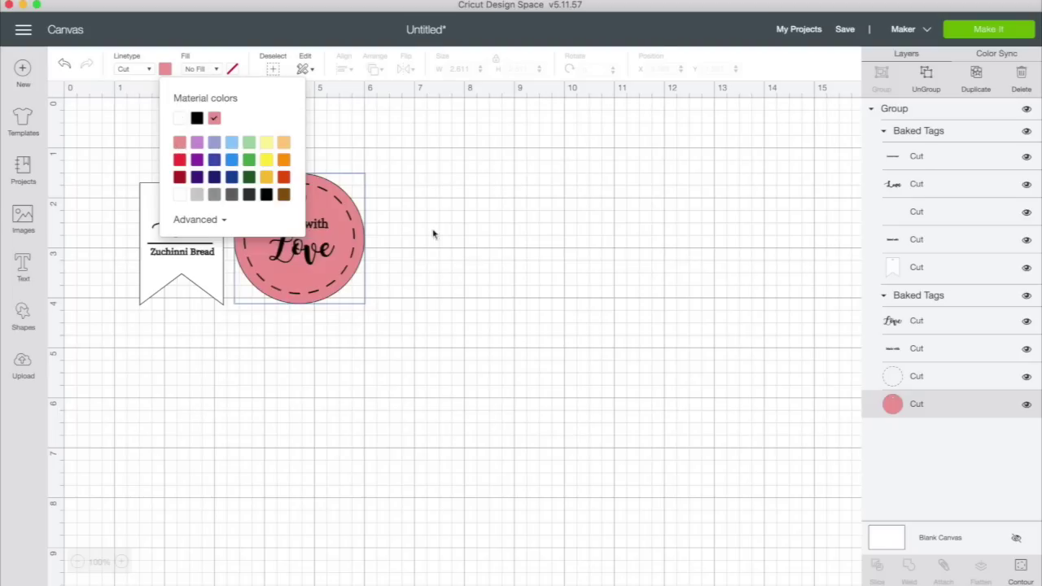
left_click(565, 310)
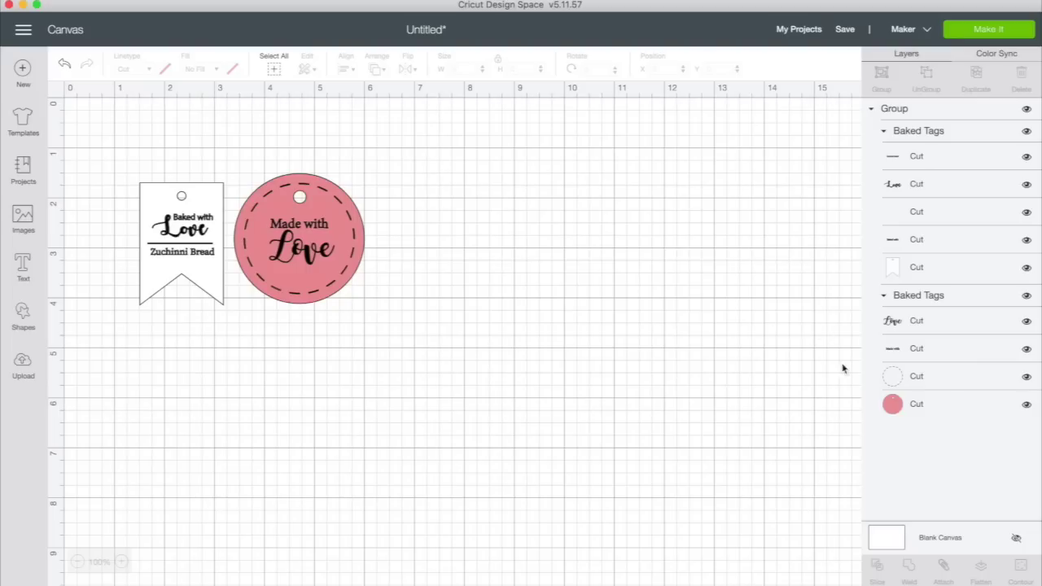
left_click(893, 404)
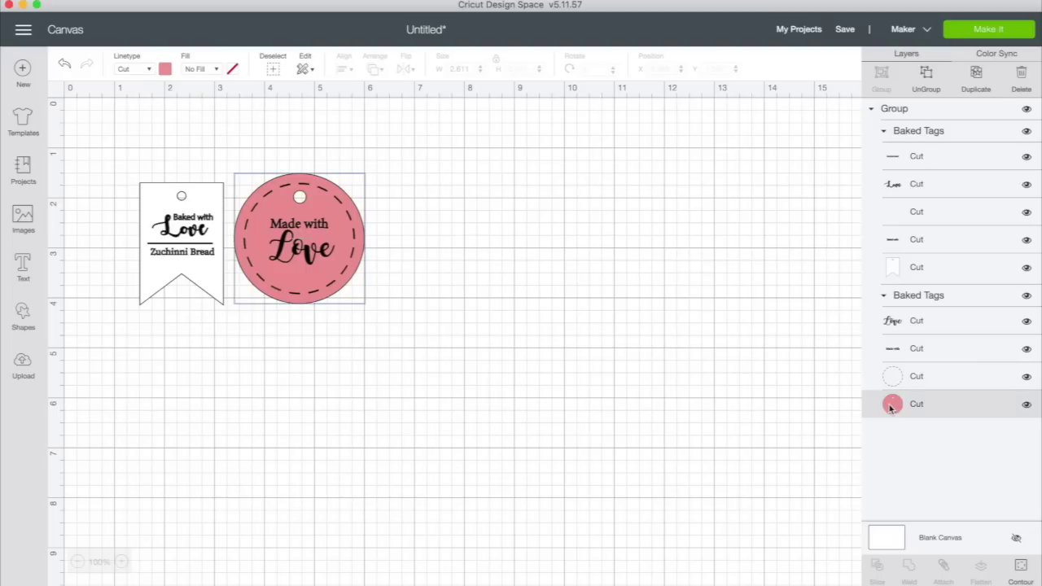
left_click(166, 68)
left_click(215, 120)
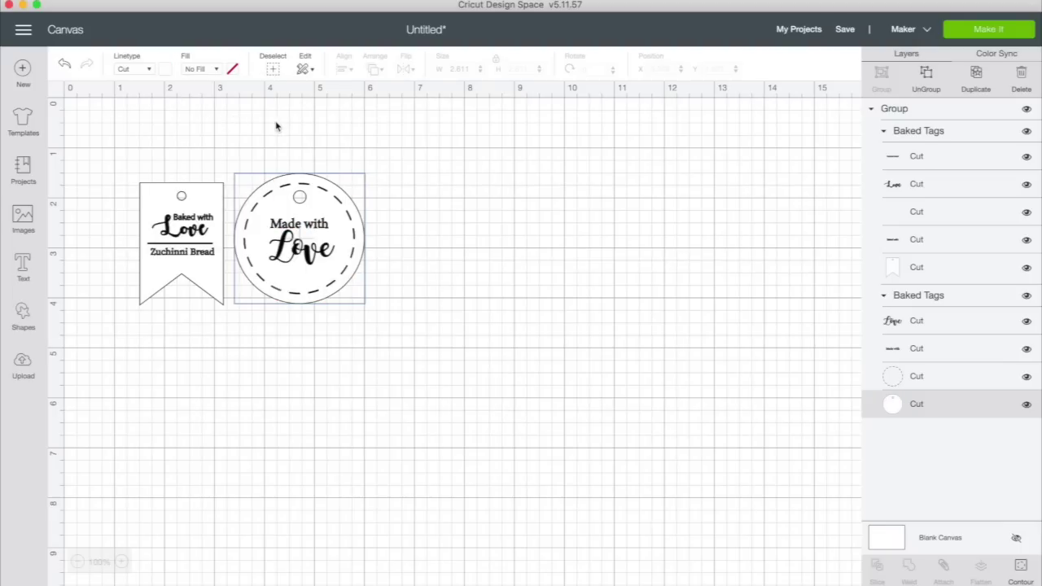
left_click(586, 252)
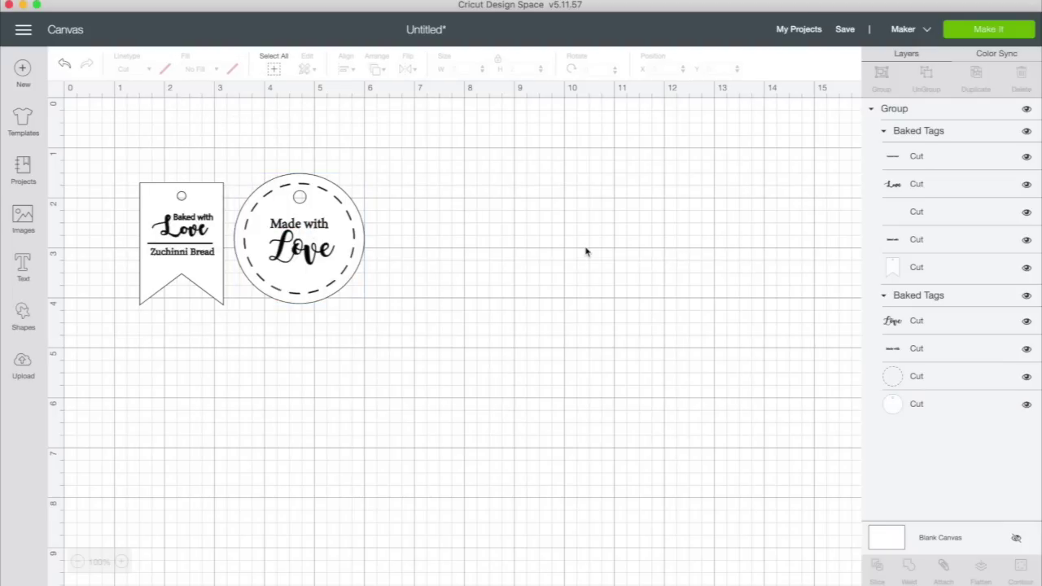
Hide the Zucchini Bread text and try a smaller 'pumpkin cookies' text on the flag tag.
left_click(1026, 159)
left_click(23, 262)
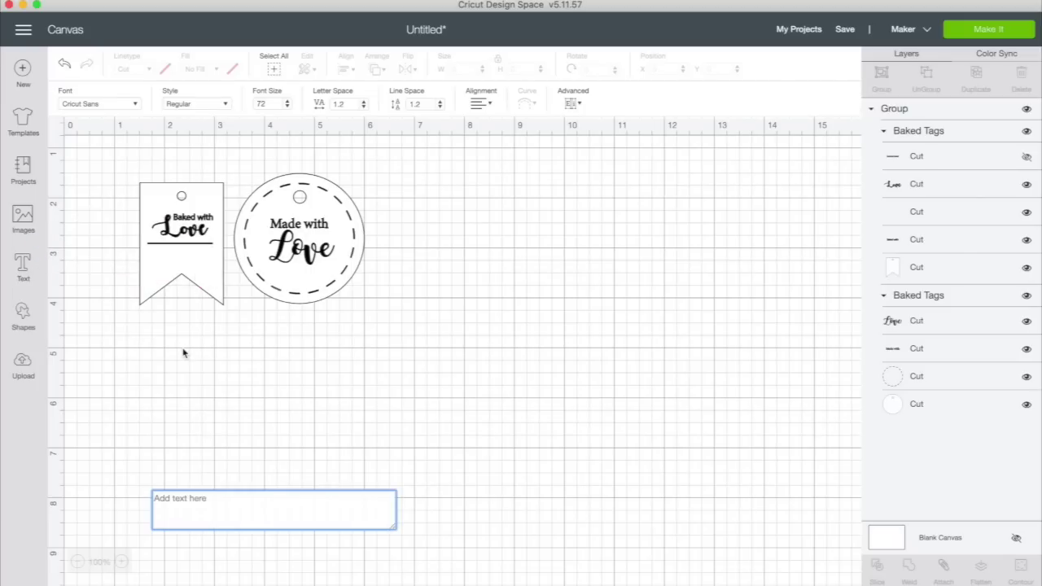
type("pumpkin c")
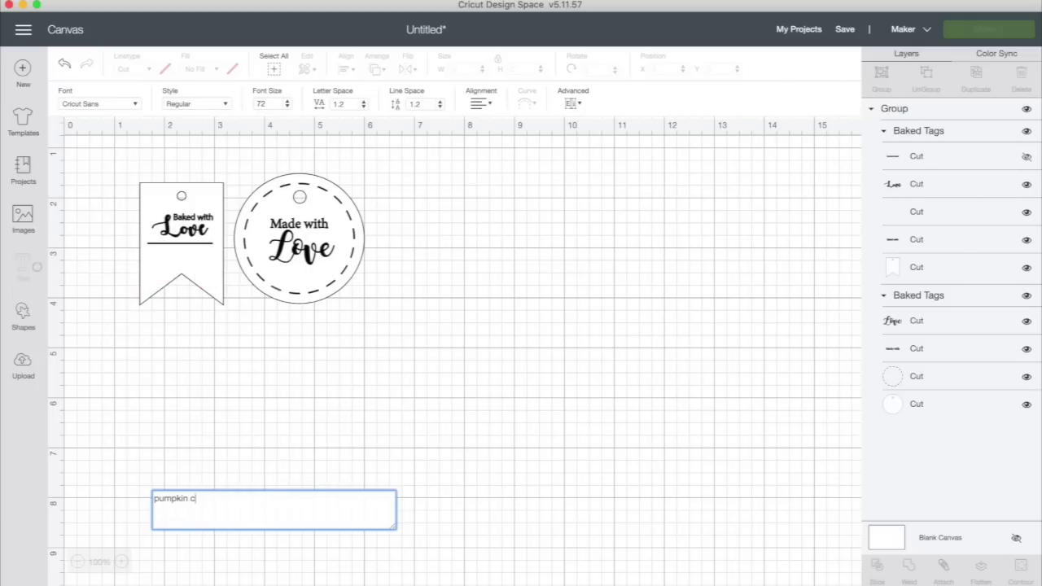
type("ookies")
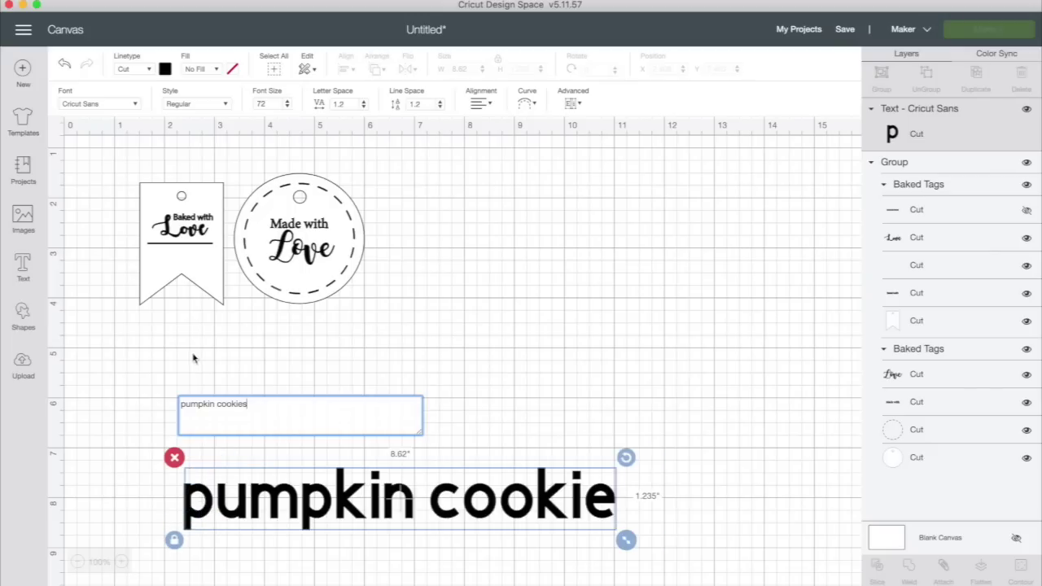
left_click_drag(654, 541, 204, 255)
left_click(309, 397)
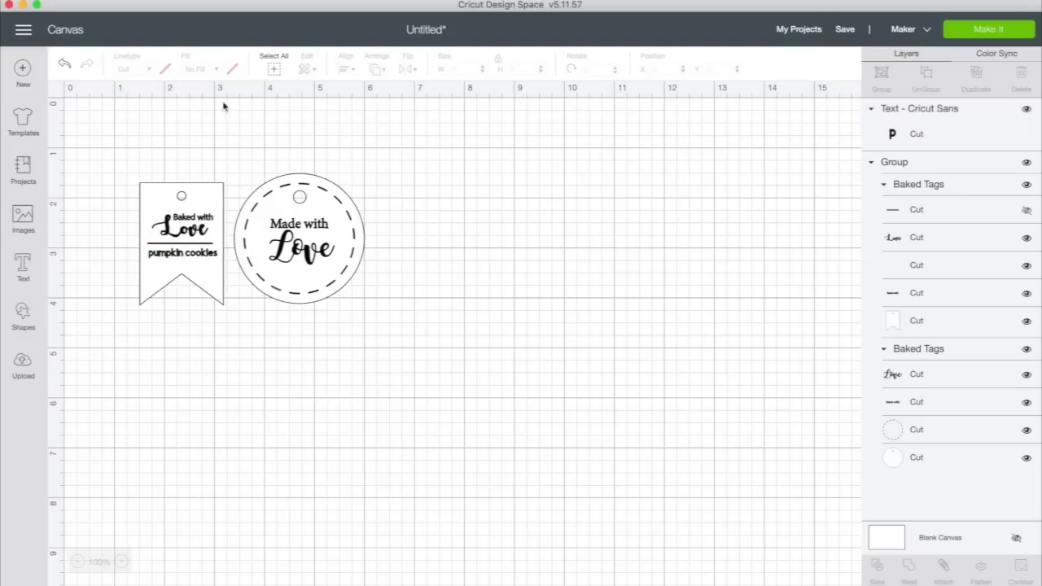
Undo the text experiment to restore Zucchini Bread, then select both tags as one group.
left_click(64, 64)
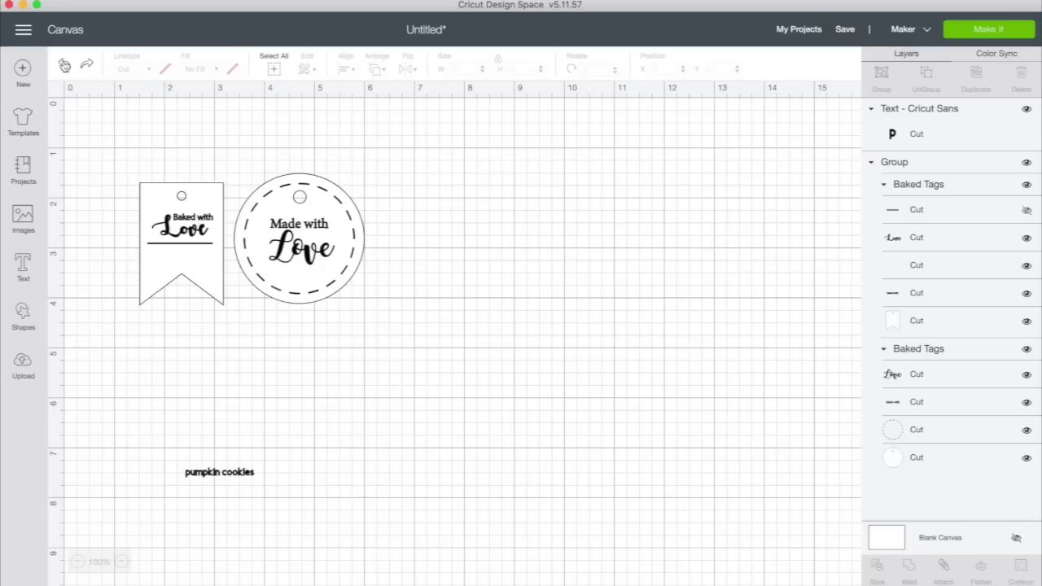
left_click(64, 64)
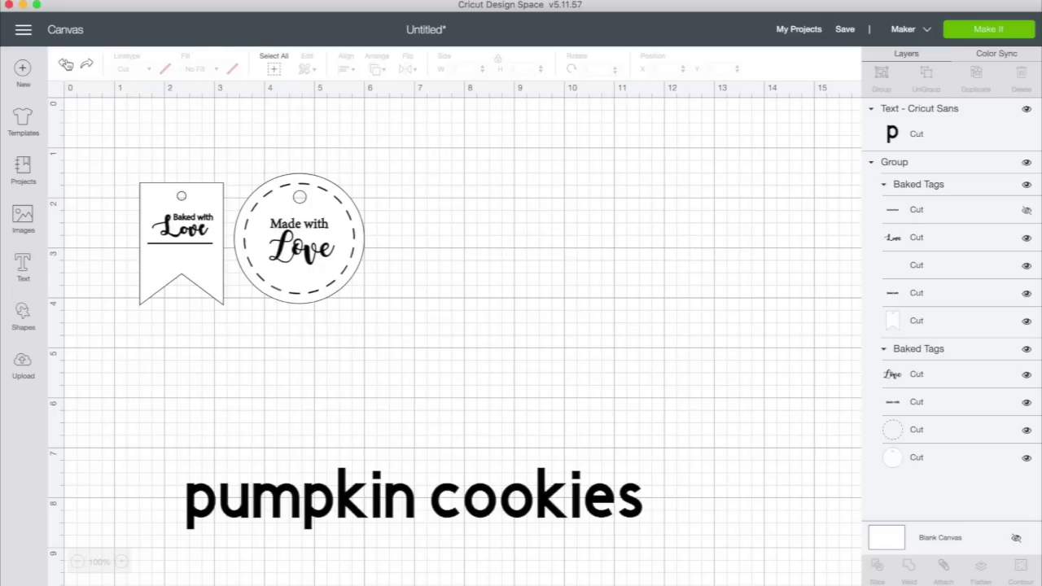
left_click(65, 63)
left_click(64, 64)
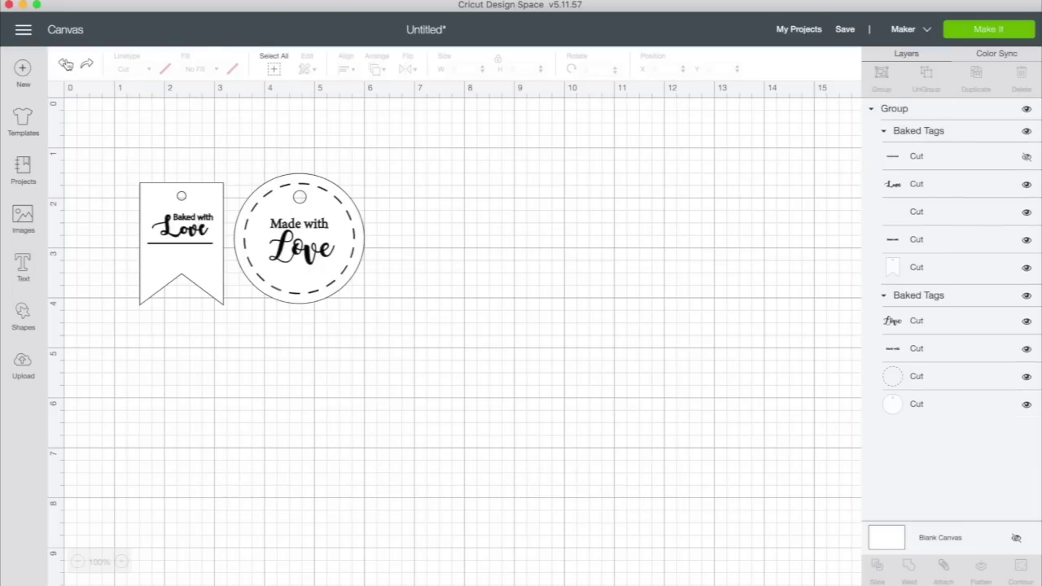
left_click(64, 63)
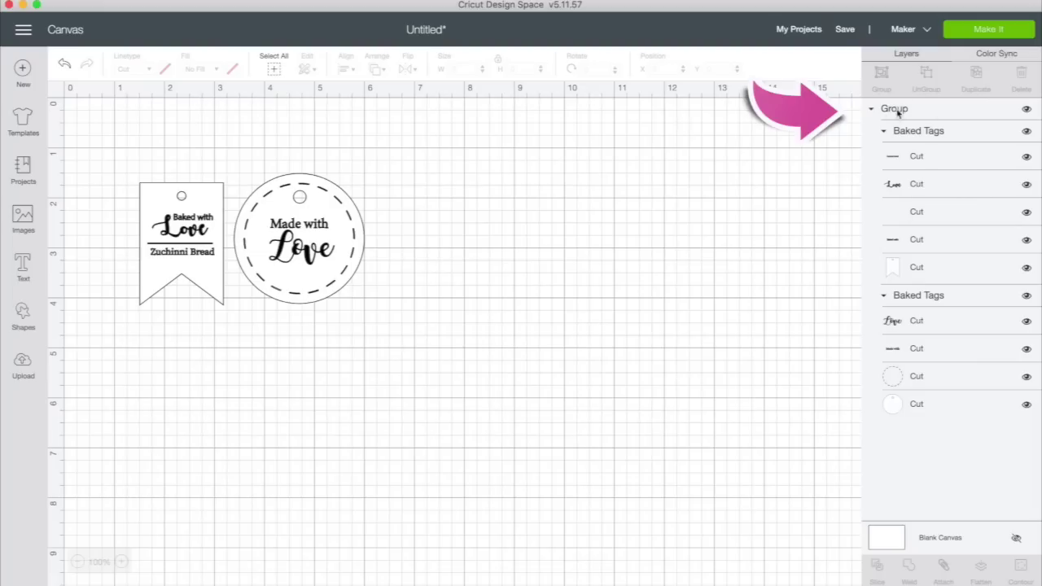
left_click(332, 244)
Ungroup the combined tags into two separate groups.
scroll(332, 245, "down", 1)
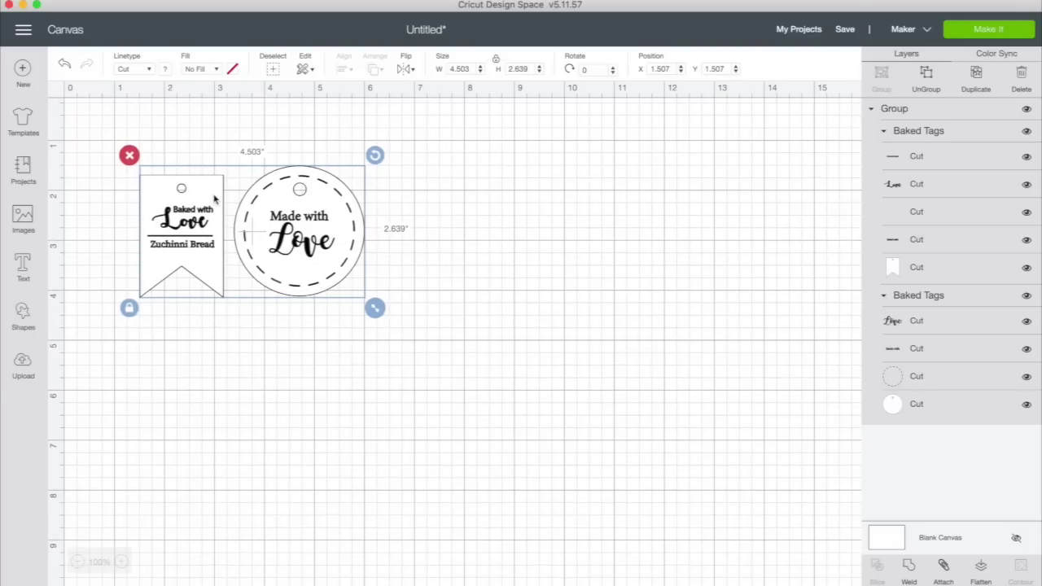
scroll(214, 198, "right", 1)
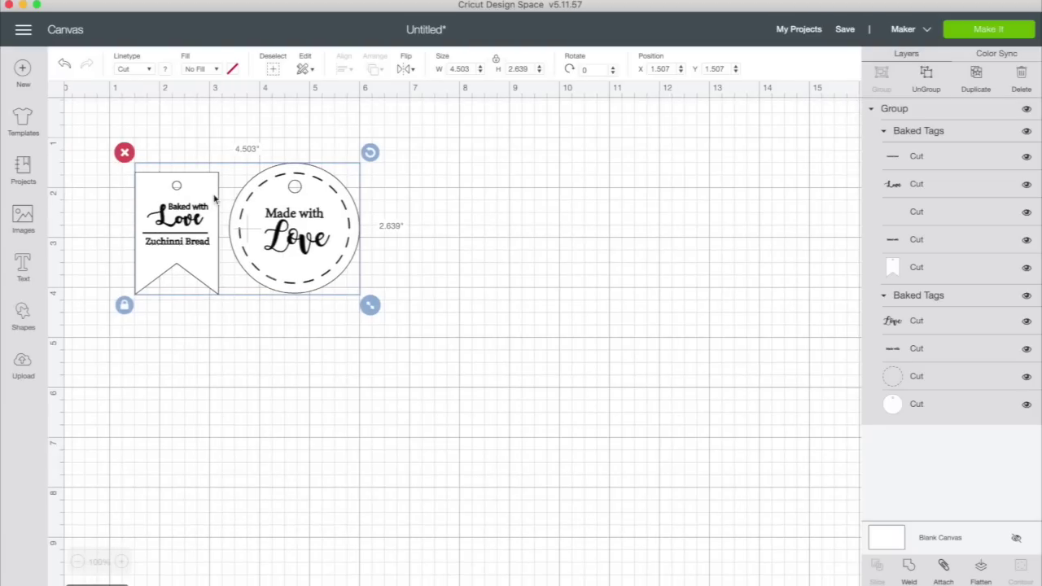
scroll(214, 198, "up", 1)
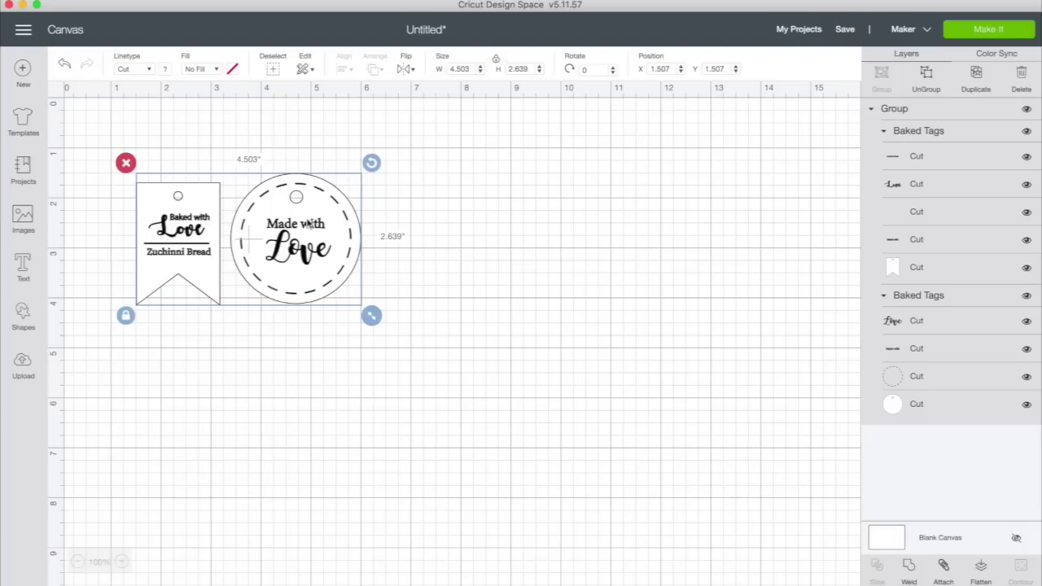
right_click(317, 214)
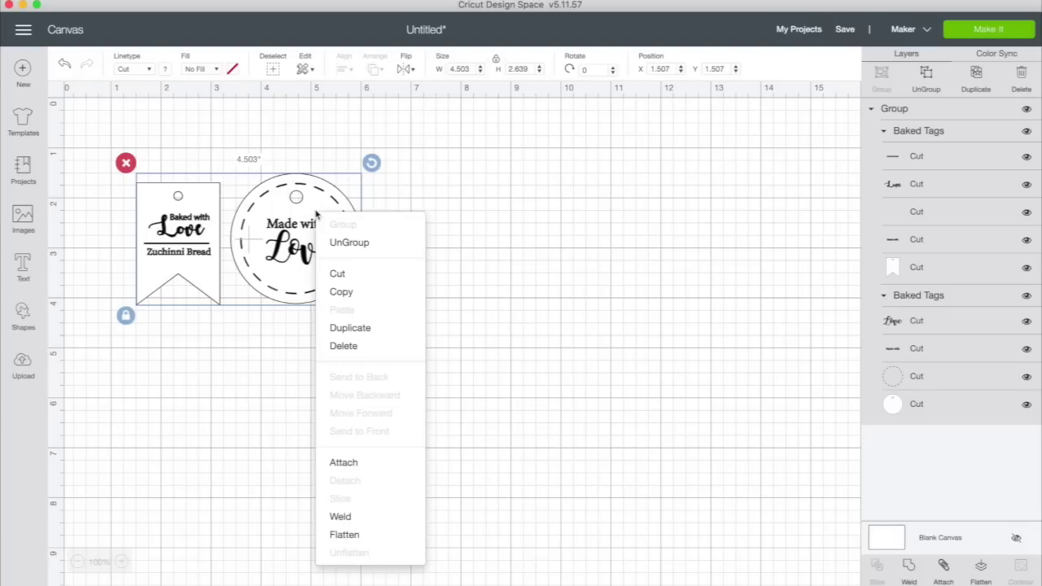
left_click(351, 243)
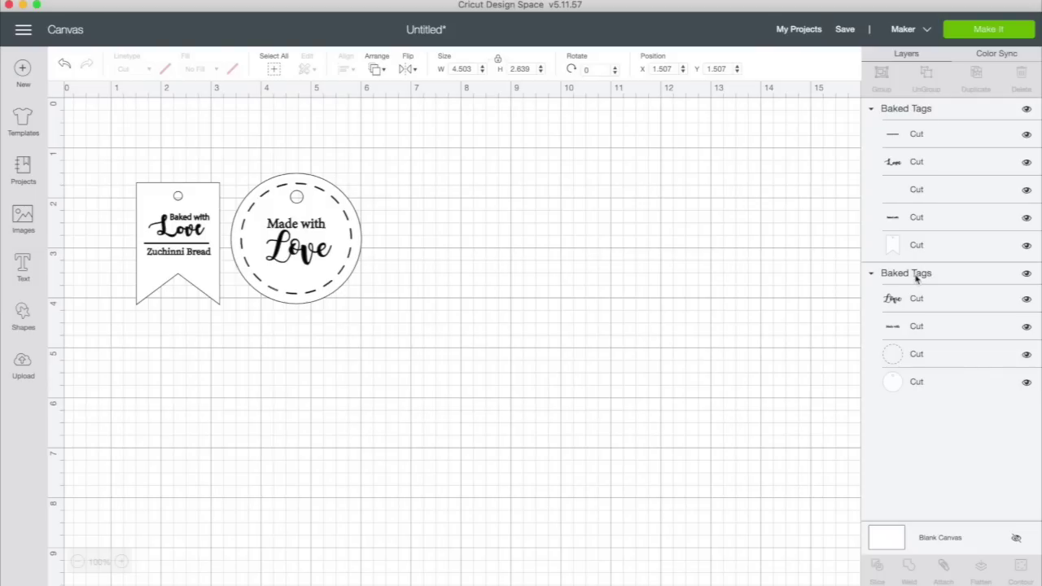
Check the round and pennant tags individually, then clear the selection.
left_click(332, 243)
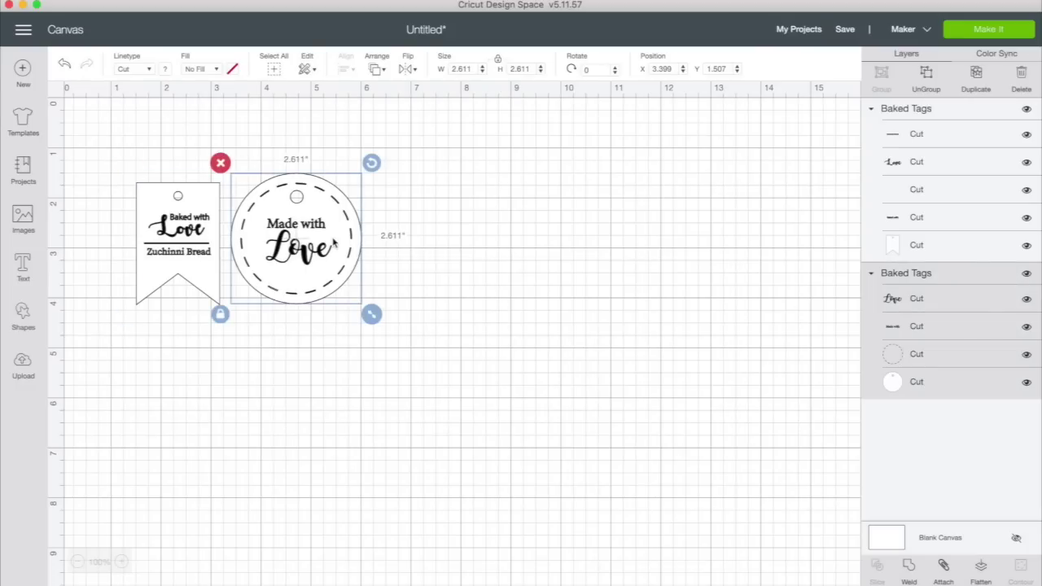
left_click(188, 230)
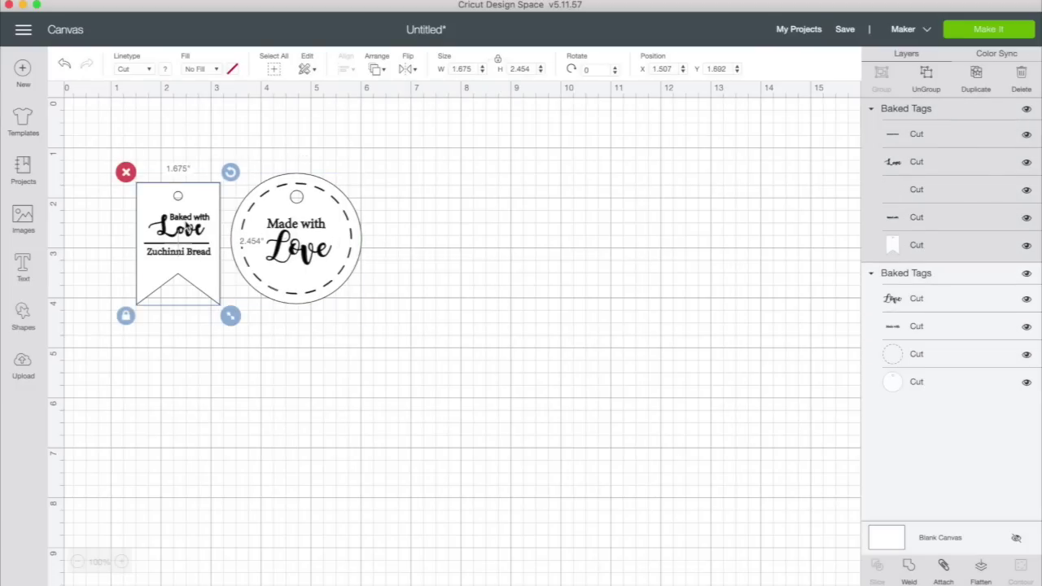
left_click(533, 194)
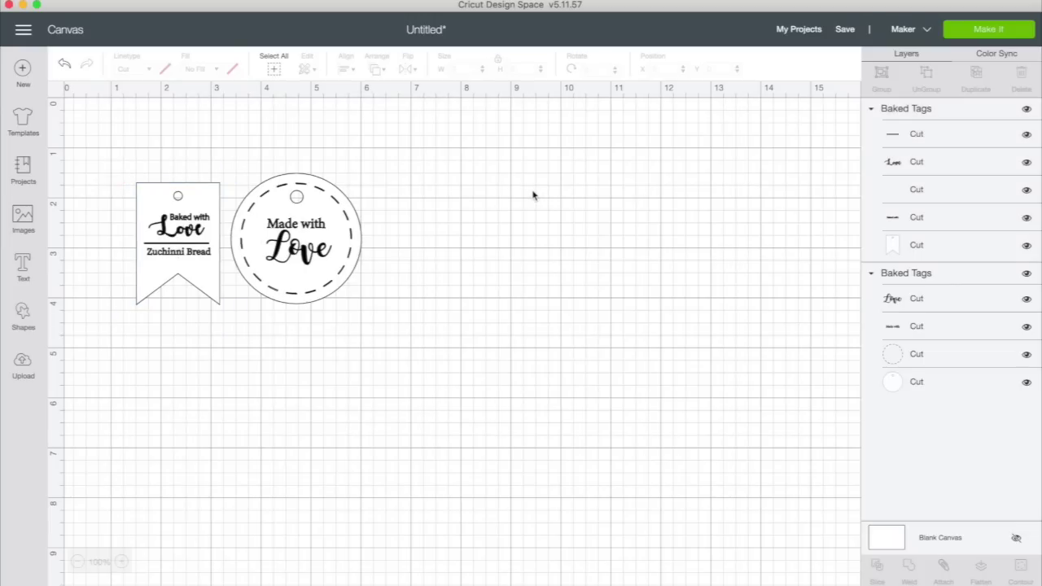
scroll(534, 196, "down", 1)
scroll(534, 195, "up", 1)
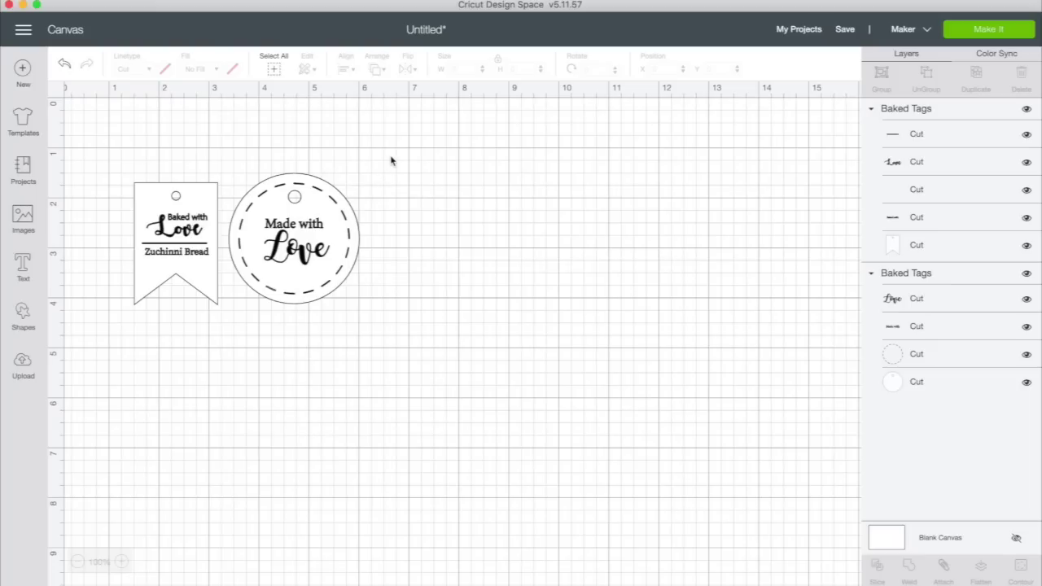
Flatten the round Made with Love tag into one printable image.
left_click_drag(235, 151, 361, 326)
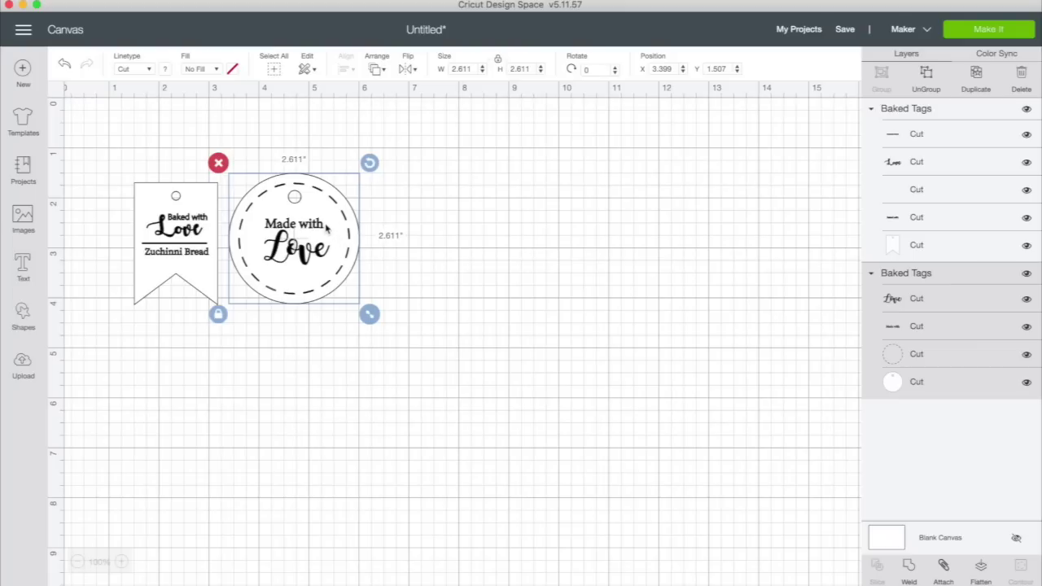
right_click(326, 231)
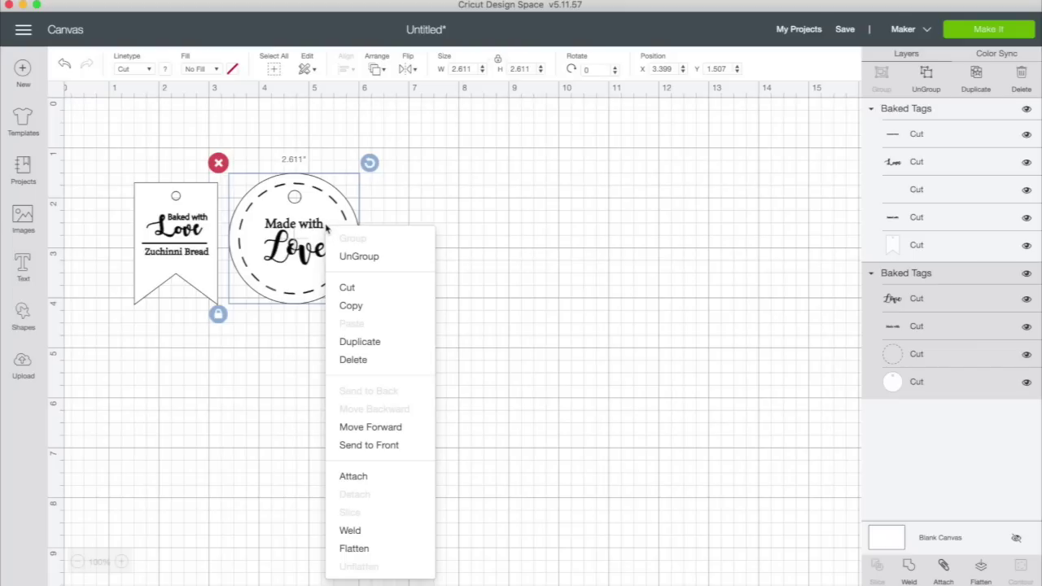
left_click(354, 549)
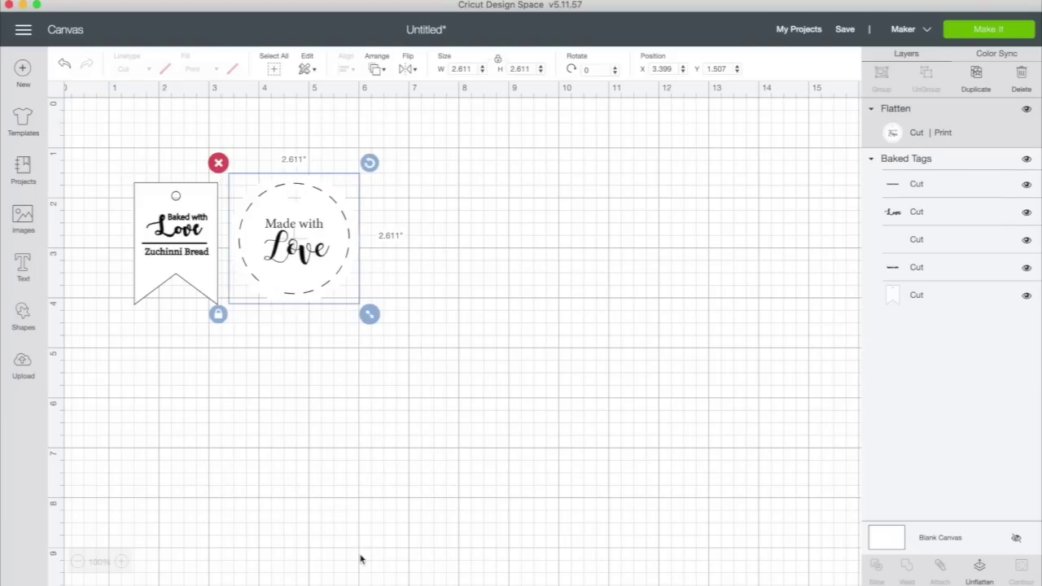
Move the flattened round tag to the right and slightly up, keeping it visible.
left_click_drag(335, 288, 557, 319)
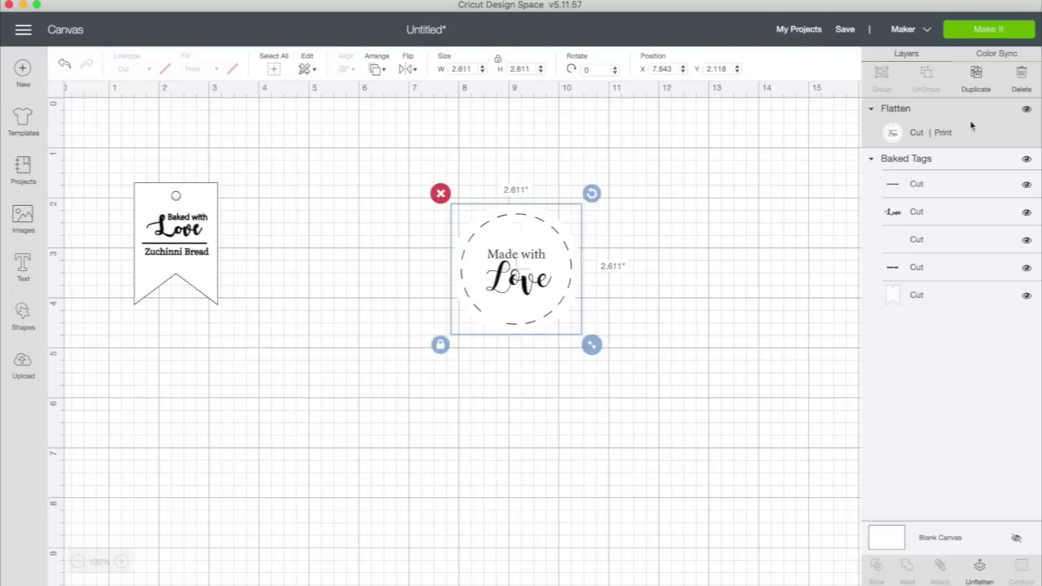
left_click(1028, 112)
left_click_drag(539, 313, 548, 265)
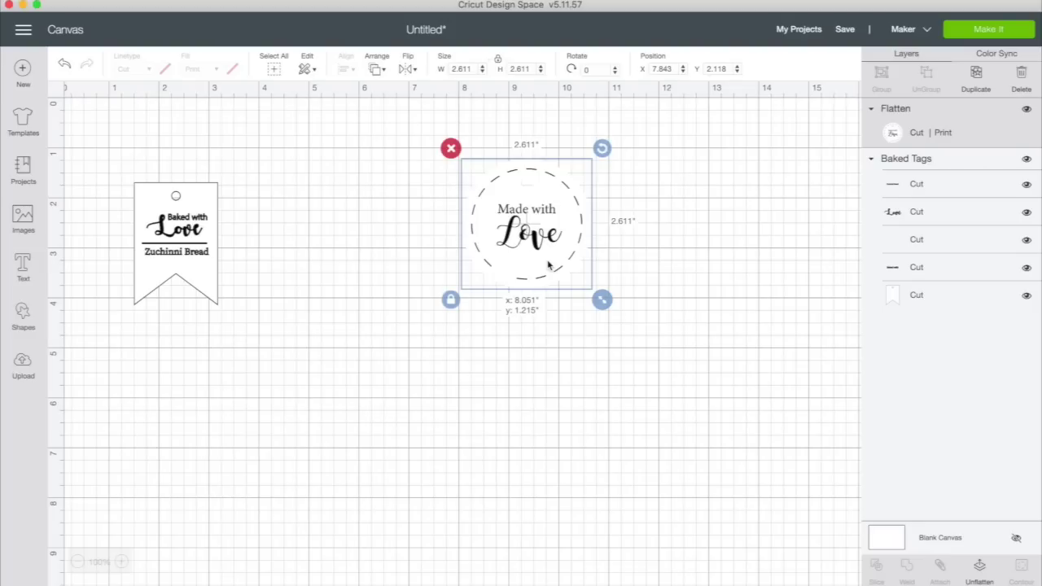
left_click_drag(548, 265, 549, 265)
Flatten the Baked with Love pennant tag into one printable image.
left_click(207, 271)
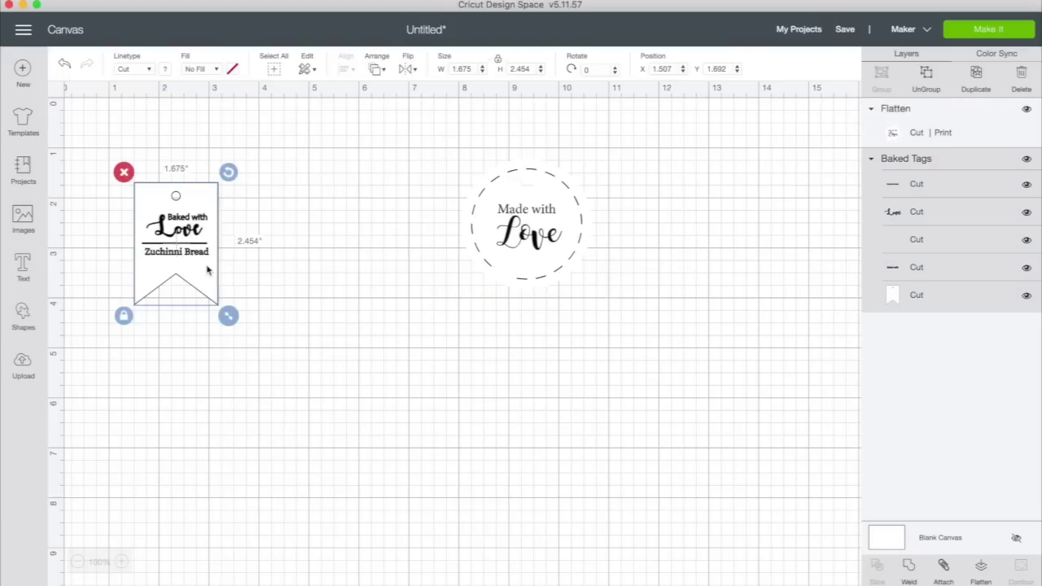
left_click(261, 270)
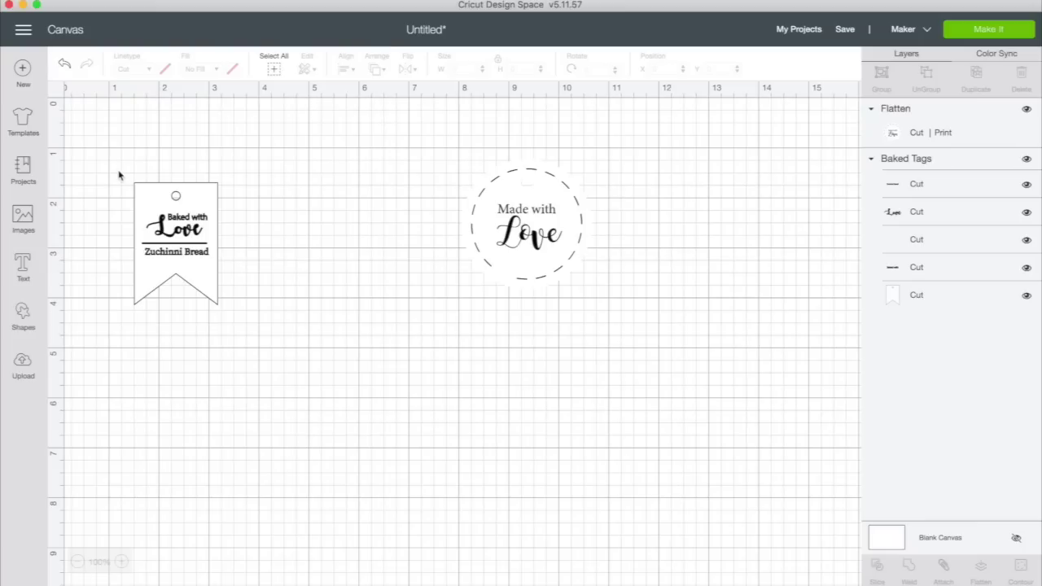
left_click_drag(118, 171, 235, 331)
right_click(197, 274)
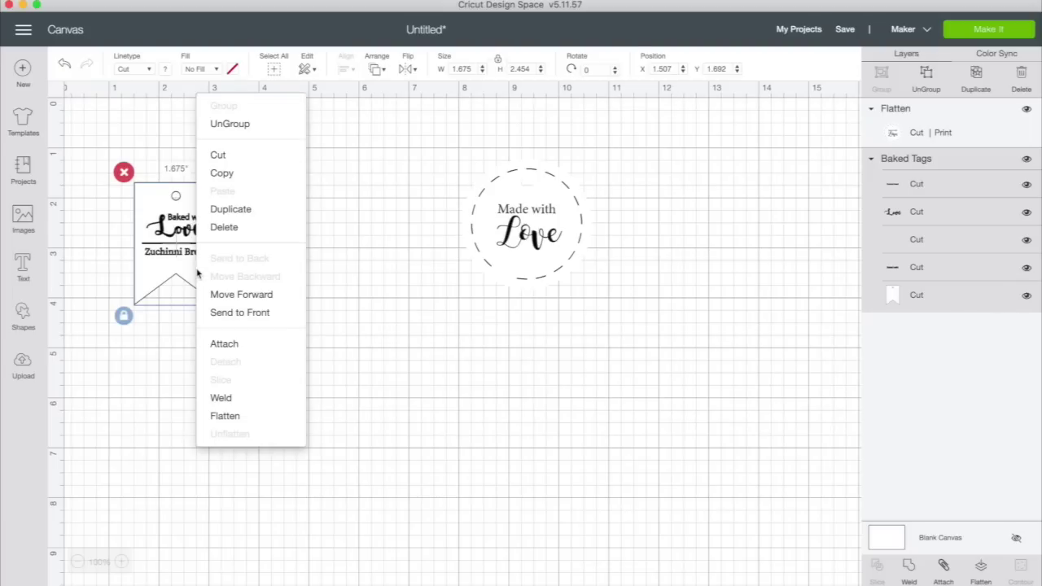
left_click(220, 417)
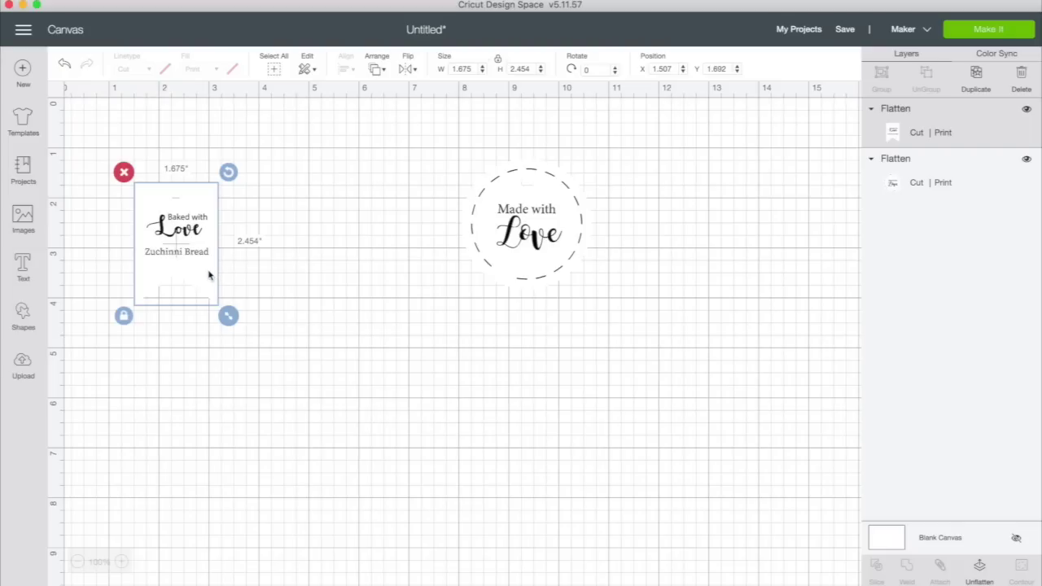
Place the pennant beside the round tag and move both to the canvas's upper right.
left_click_drag(209, 276, 432, 248)
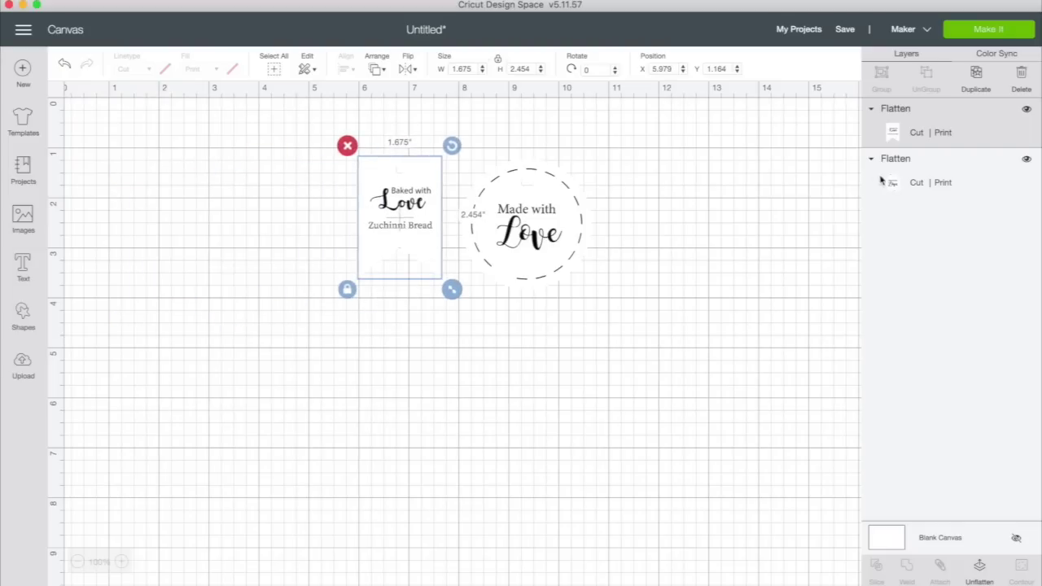
left_click_drag(303, 122, 570, 269)
left_click_drag(529, 244, 758, 224)
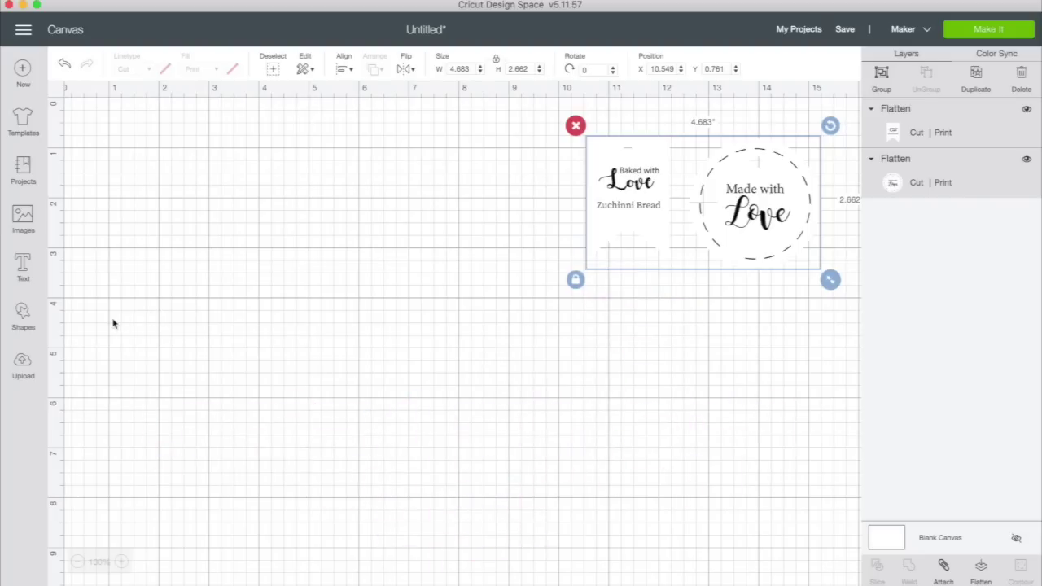
Add a square shape to the canvas and drag it larger.
left_click(23, 316)
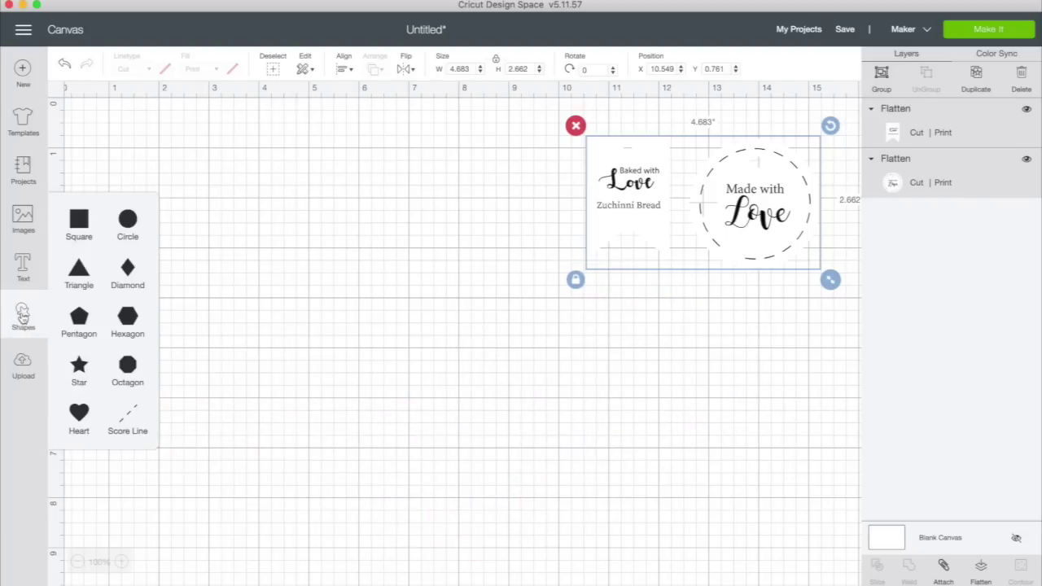
left_click(79, 222)
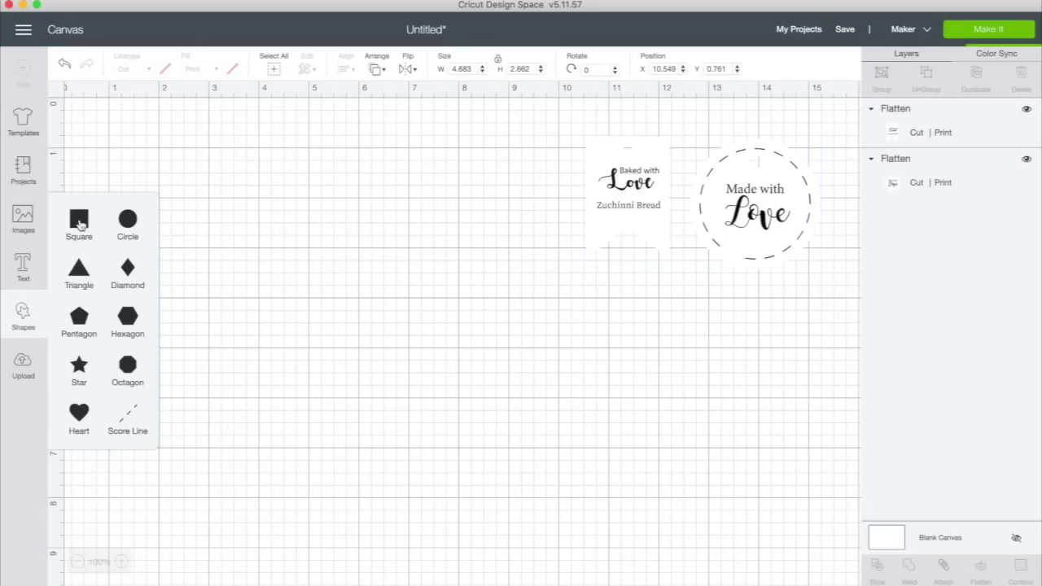
left_click_drag(225, 288, 293, 298)
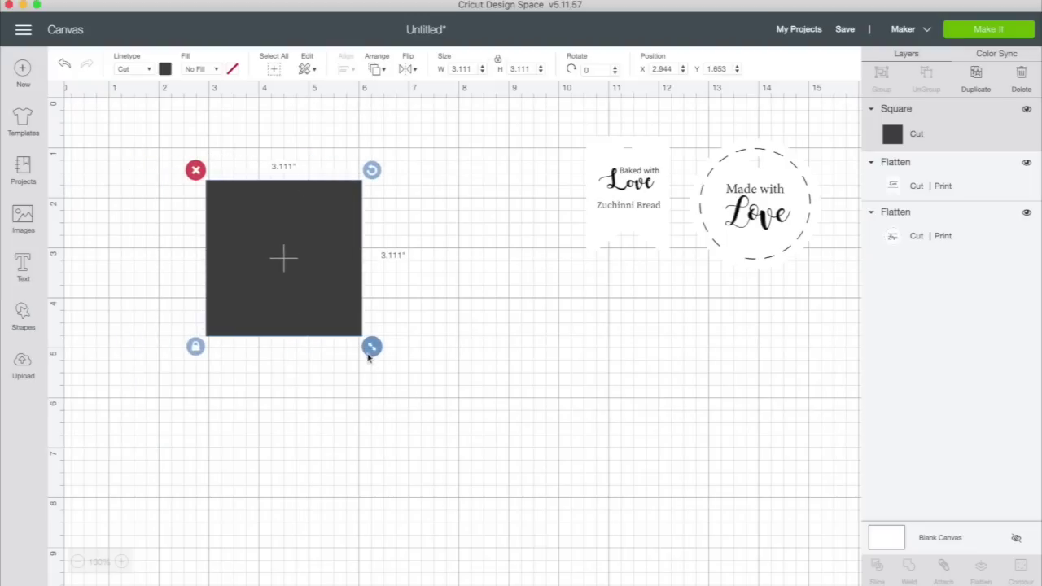
left_click_drag(372, 348, 415, 391)
left_click_drag(411, 328, 391, 406)
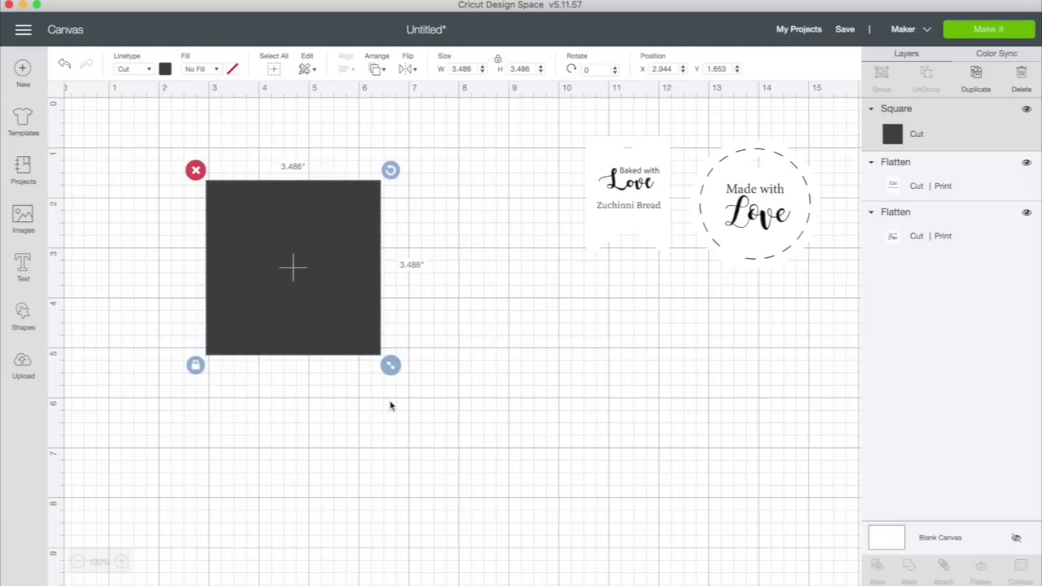
Unlock the square's proportions.
left_click(196, 366)
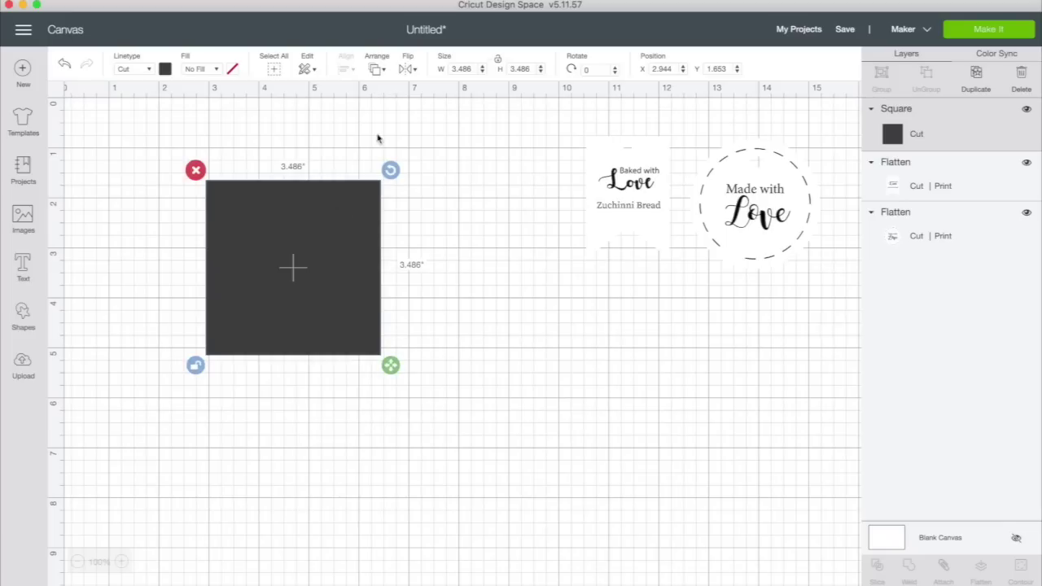
left_click(499, 65)
left_click(499, 65)
left_click(197, 366)
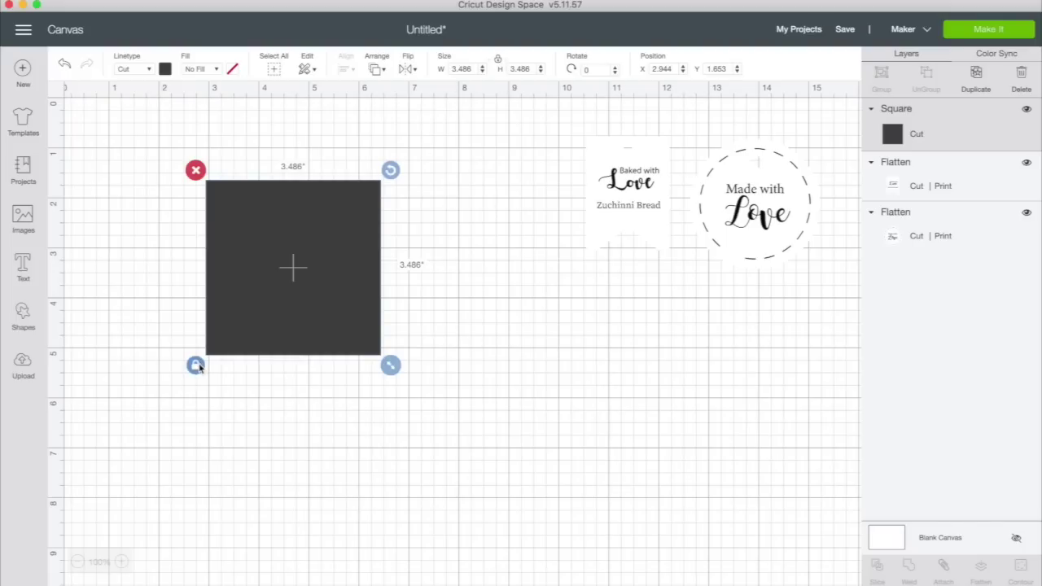
left_click(196, 366)
left_click(196, 365)
left_click(196, 365)
Size the shape to 6.75 by 9.25 inches and move it toward the top-left.
scroll(203, 371, "right", 1)
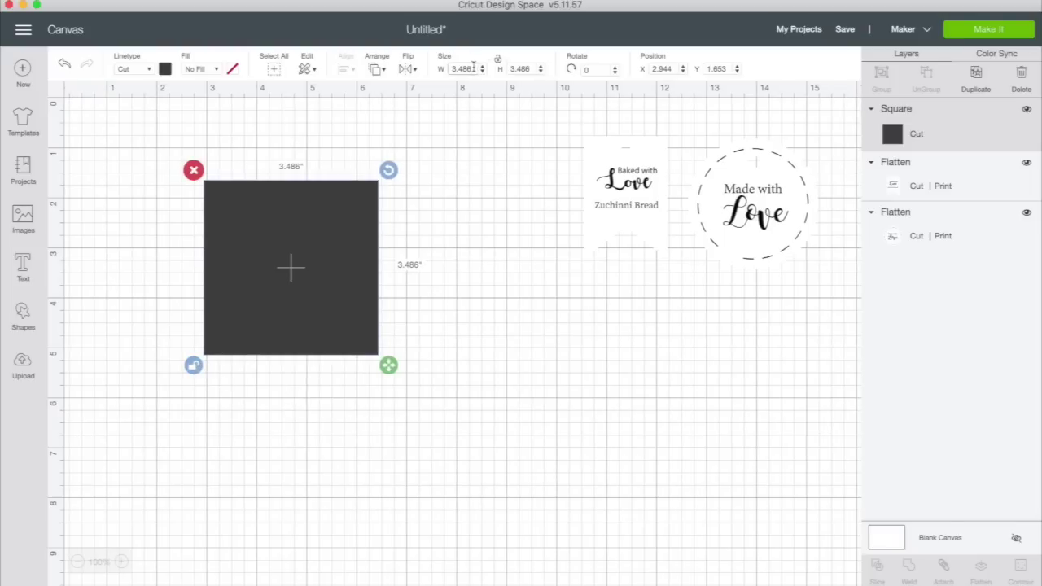
left_click_drag(475, 69, 452, 68)
type("6.75")
key("Tab")
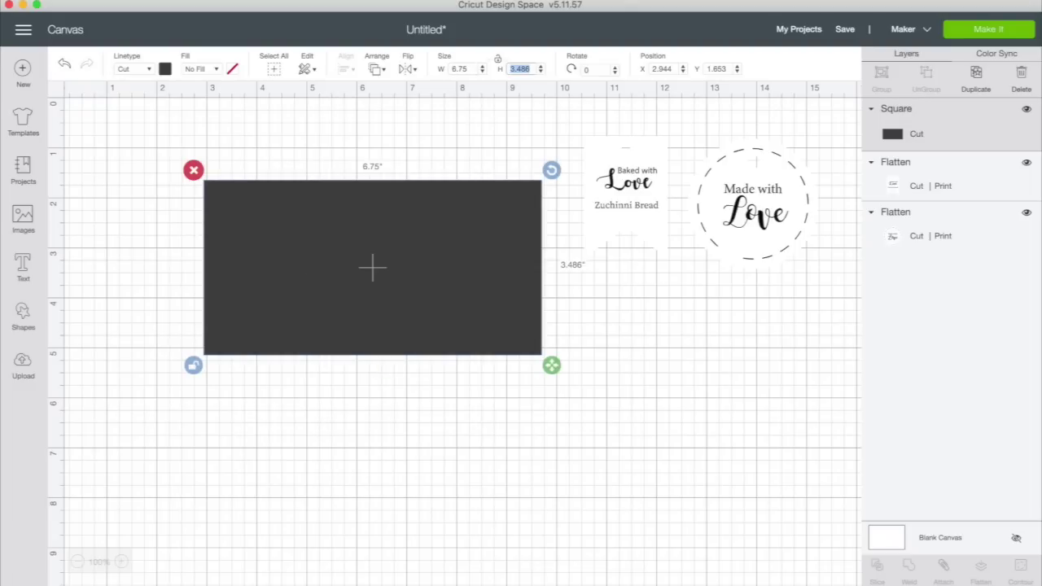
type("9.25")
key("Return")
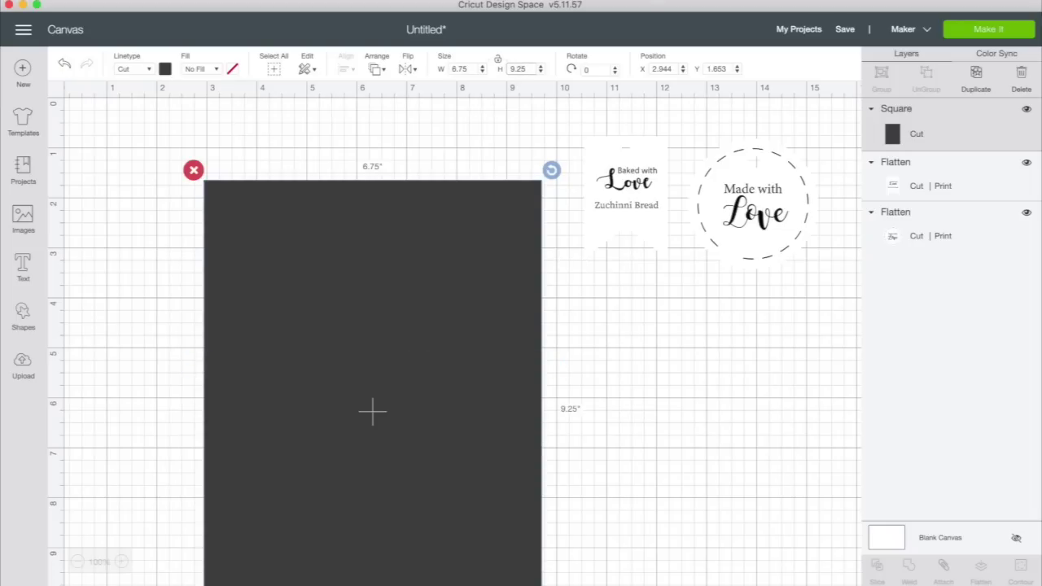
left_click_drag(404, 268, 316, 208)
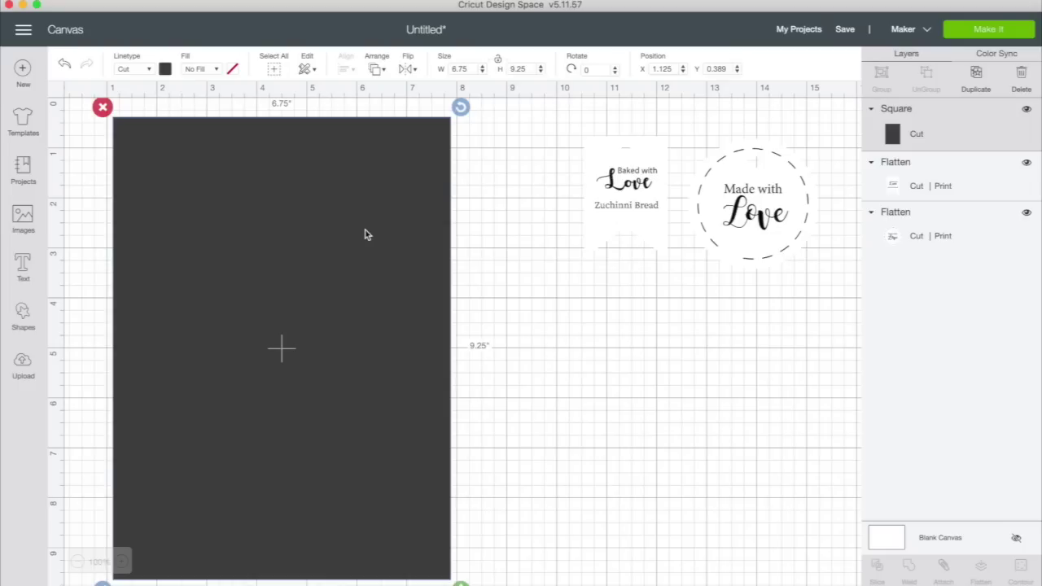
Colour the rectangle light beige (#ebd8be) using the custom colour picker.
left_click(165, 69)
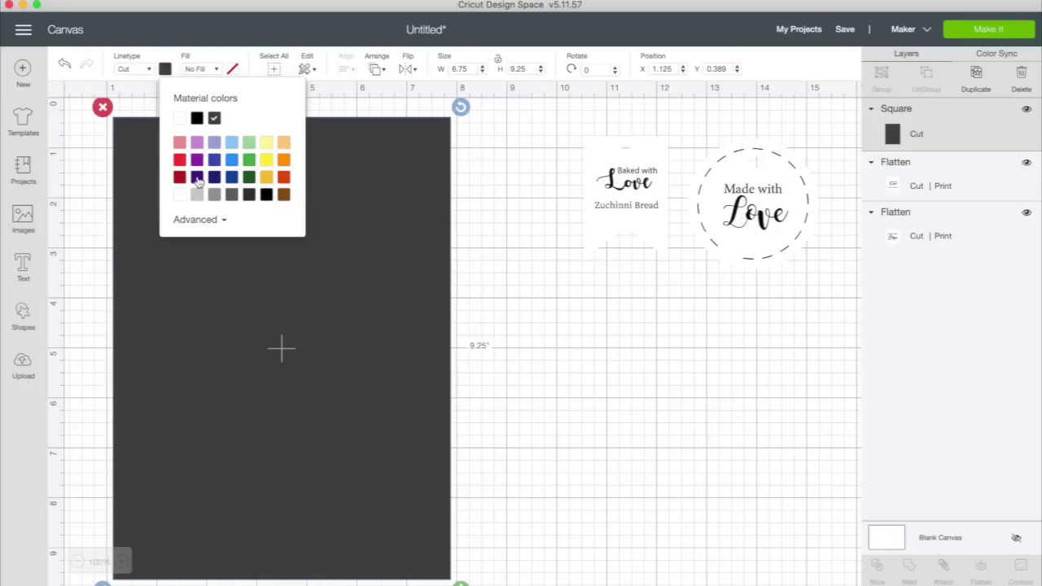
left_click(289, 198)
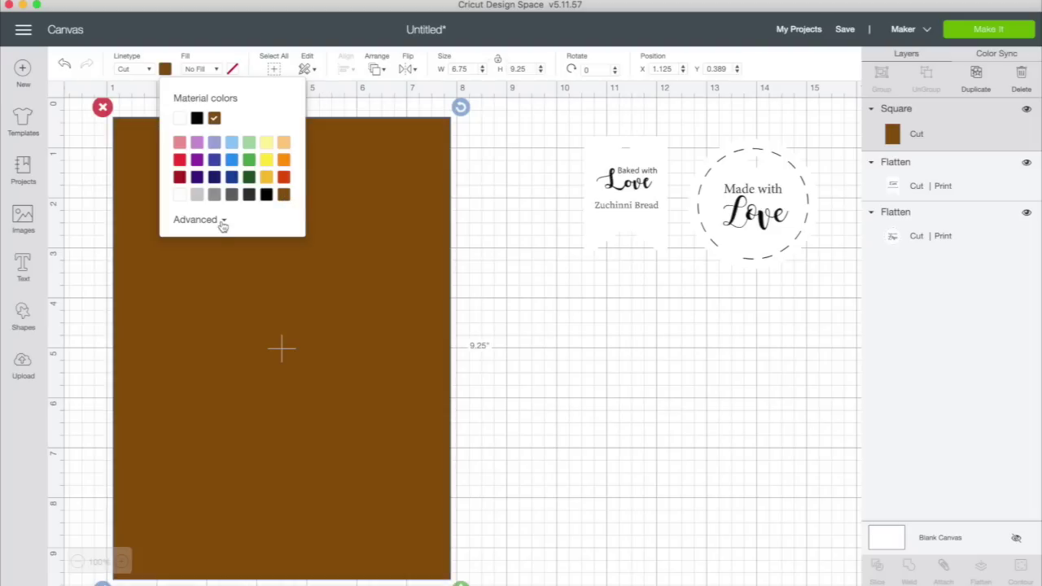
left_click(223, 226)
left_click(200, 236)
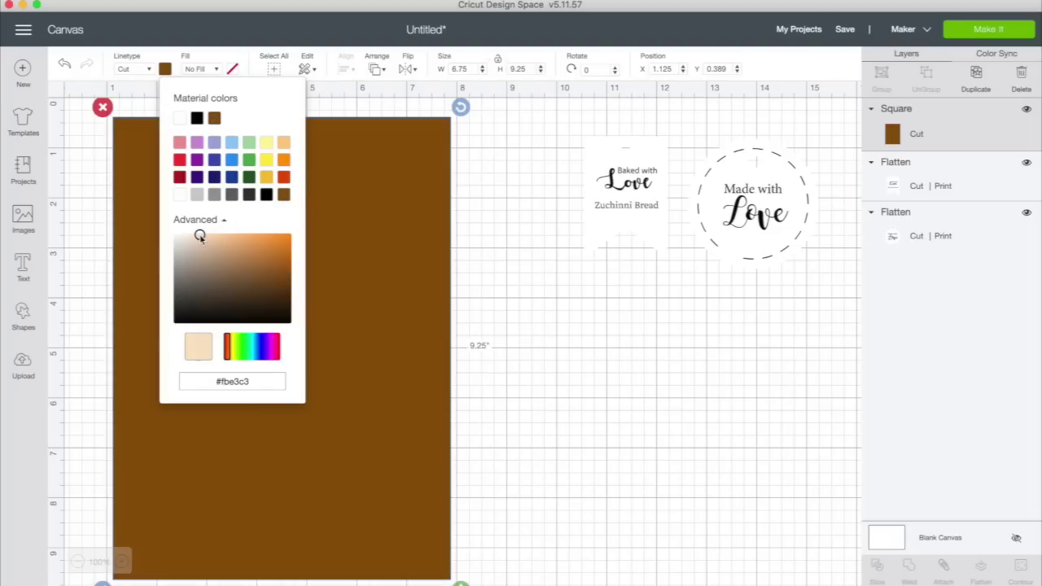
left_click(196, 240)
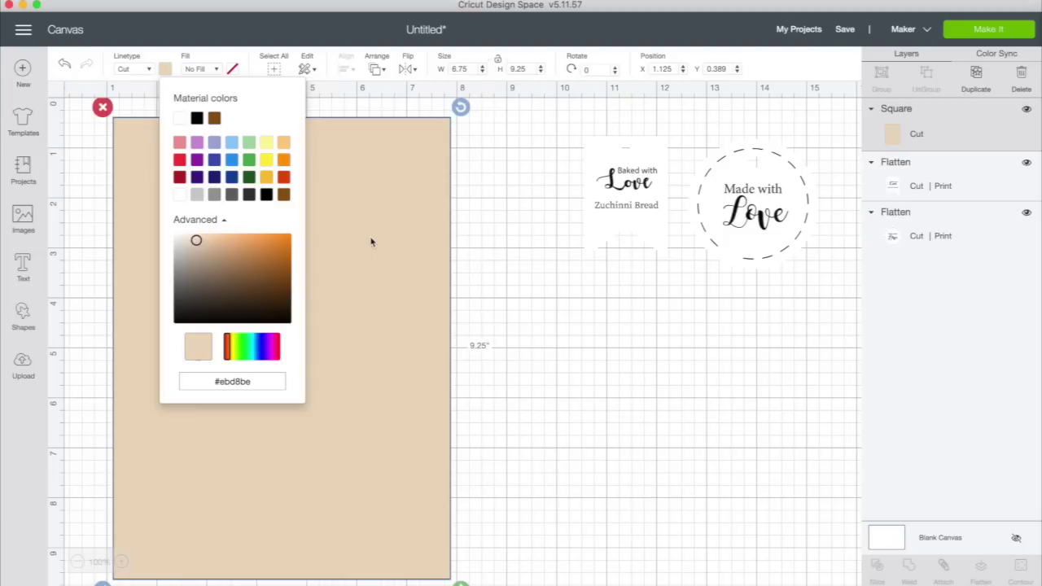
left_click(371, 241)
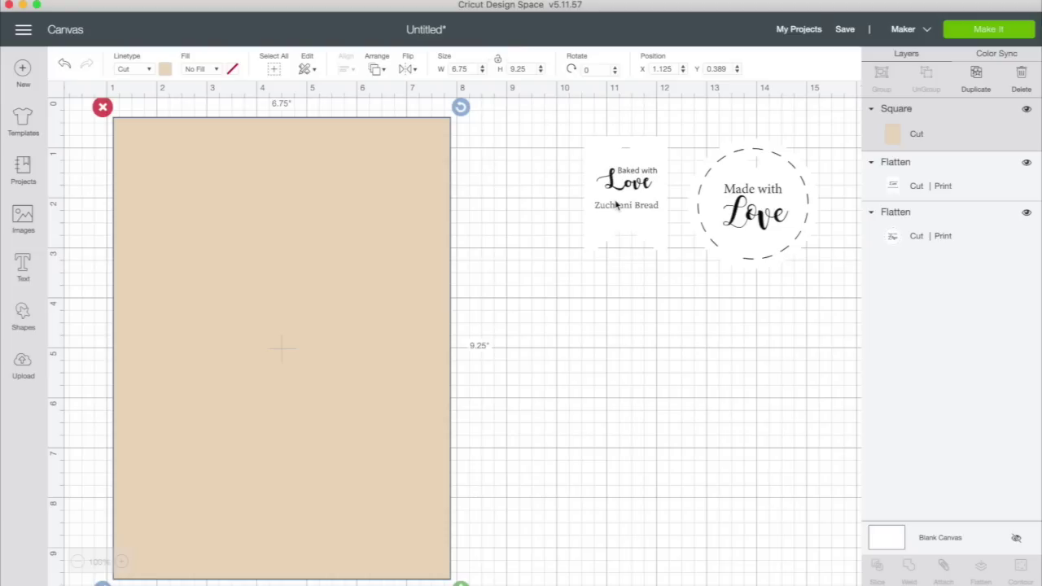
left_click_drag(617, 204, 491, 218)
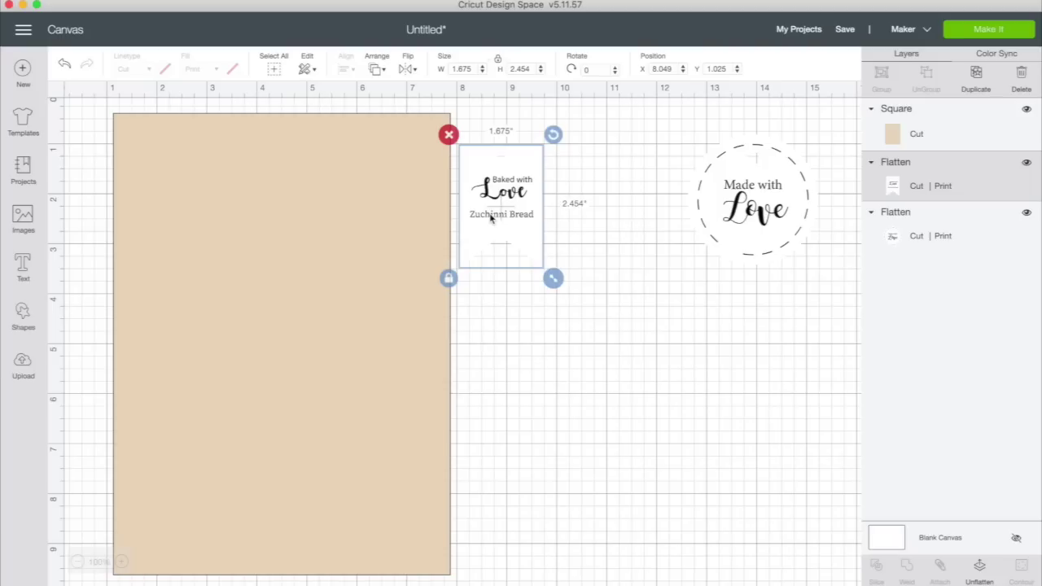
Bring the Baked with Love banner tag to front and place it in the rectangle's top-left corner.
mouse_move(491, 218)
left_mouse_down()
mouse_move(405, 221)
mouse_move(507, 222)
left_mouse_up()
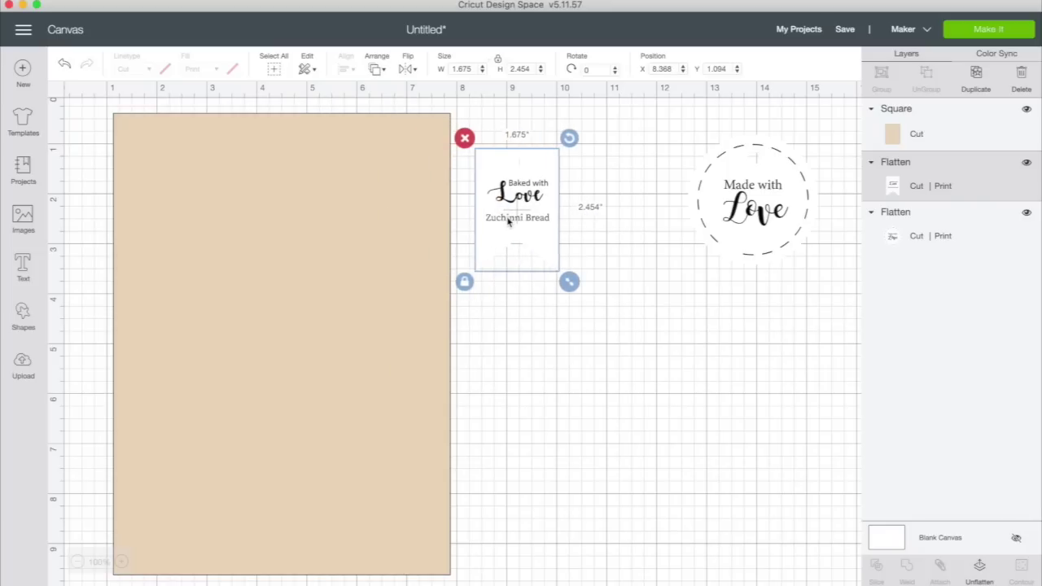
right_click(509, 221)
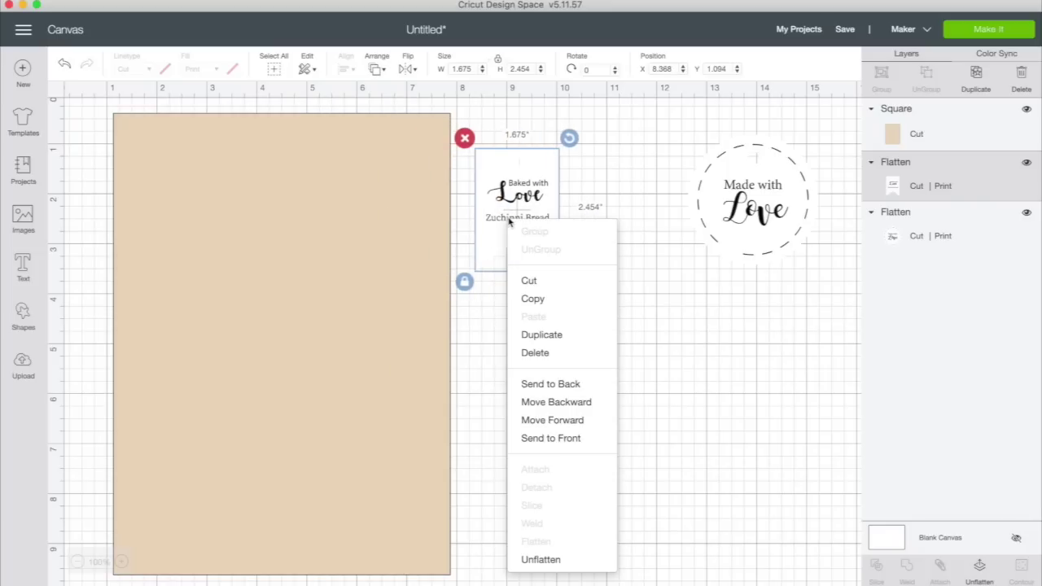
left_click(570, 440)
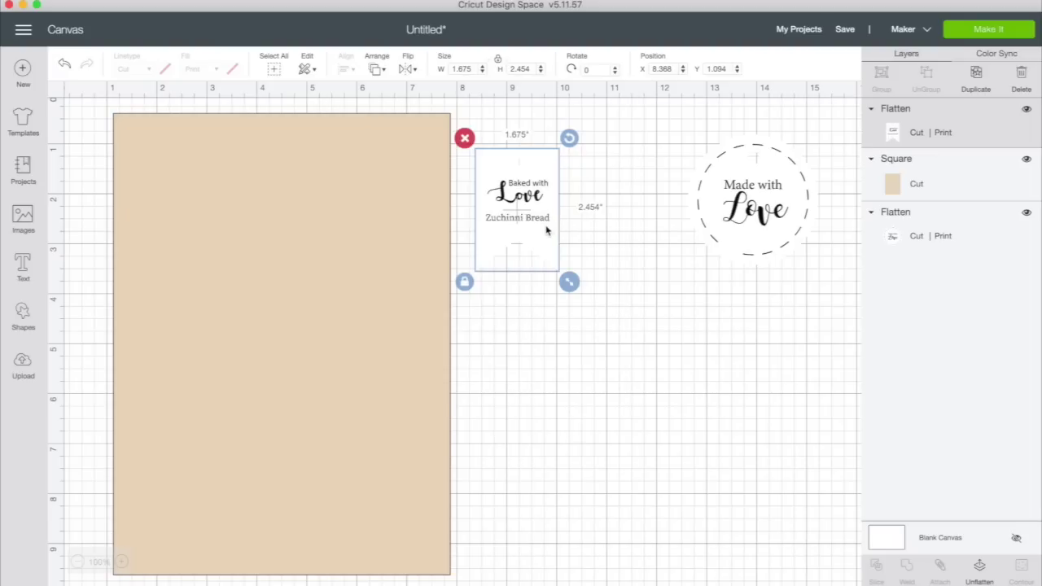
left_click_drag(549, 231, 189, 199)
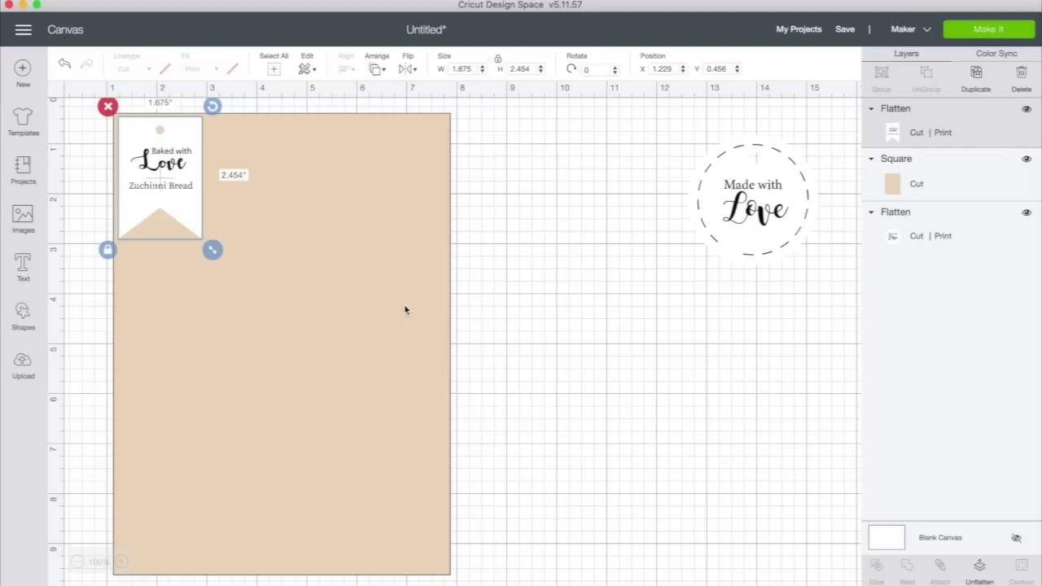
Bring the Made with Love circle tag to front and place it at the rectangle's top right.
left_click_drag(757, 236, 479, 270)
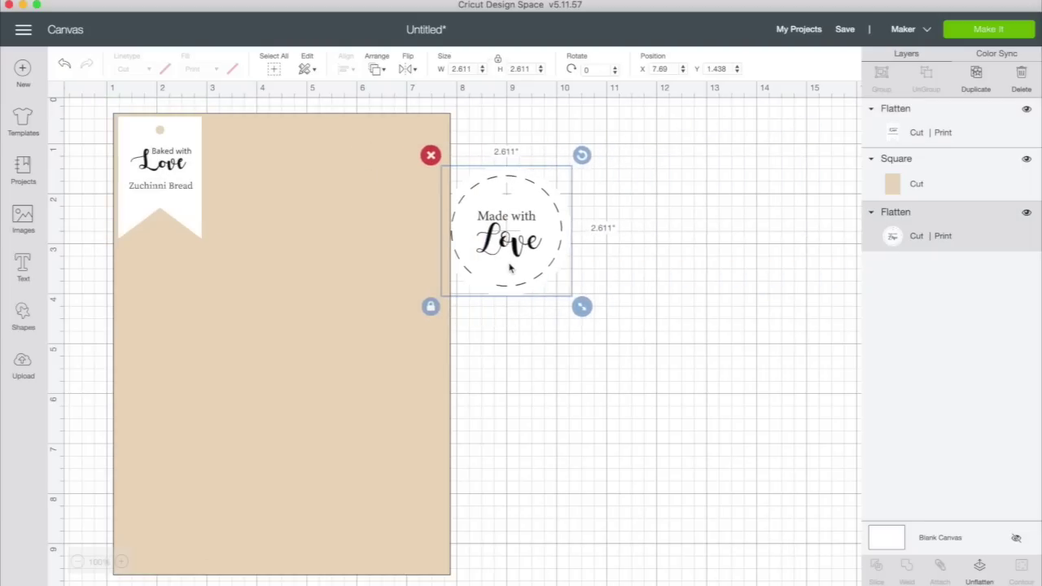
right_click(510, 269)
left_click(529, 306)
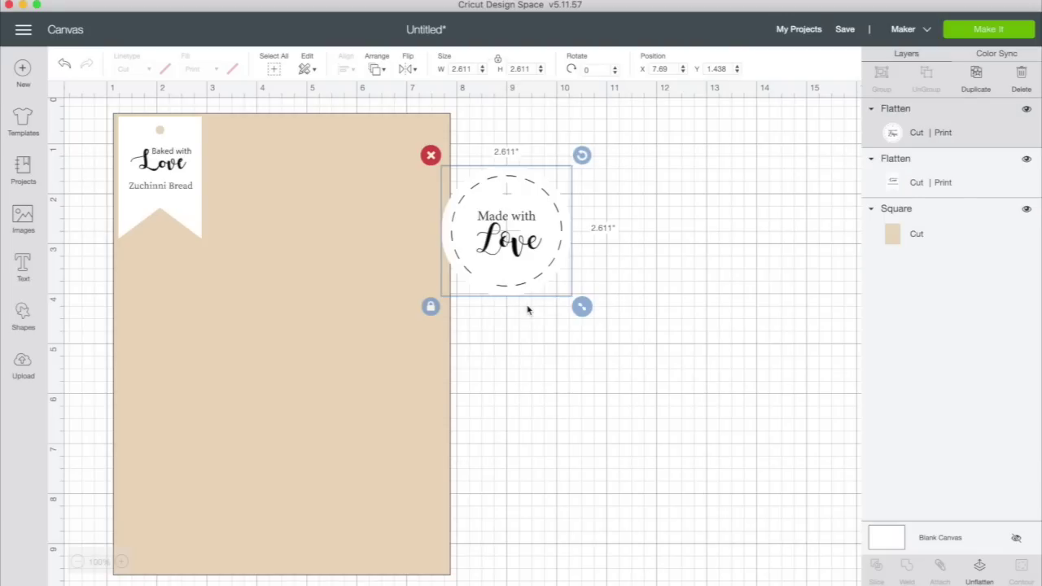
left_click_drag(520, 267, 397, 216)
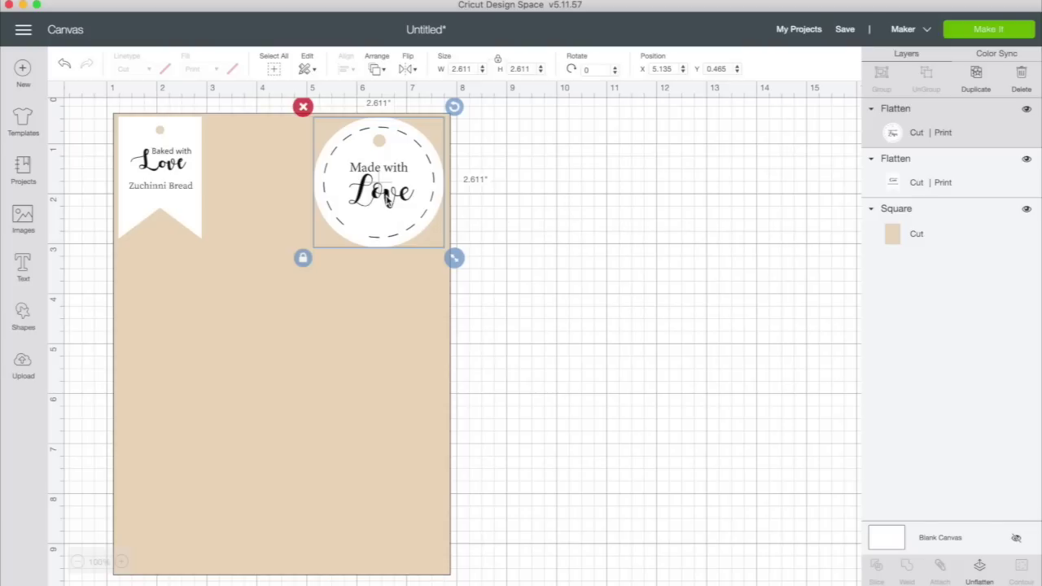
Duplicate the circle tag three times and spread the copies down the right and centre.
left_click(976, 74)
left_click(977, 75)
left_click(976, 75)
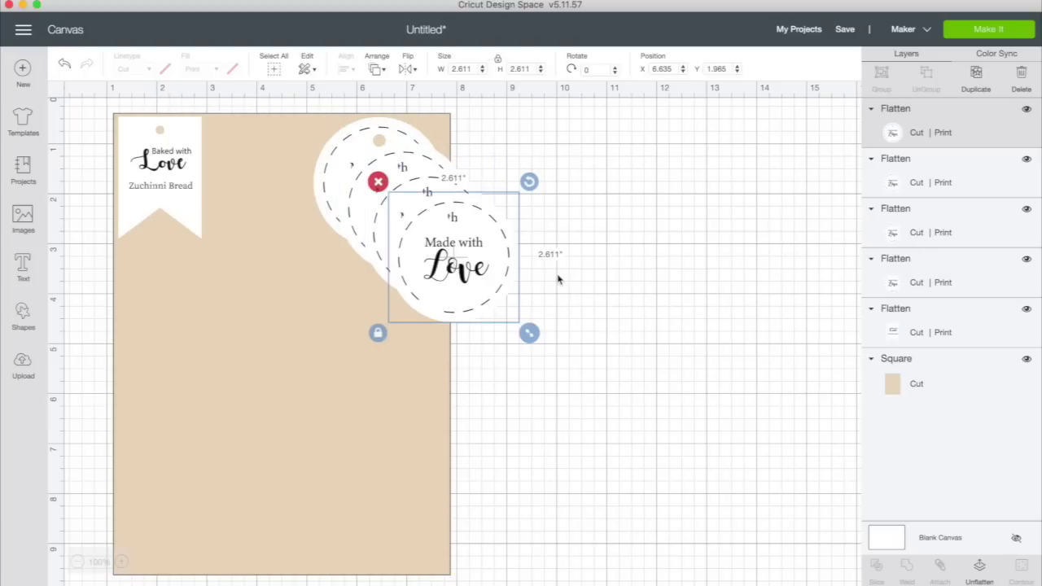
scroll(558, 280, "down", 2)
scroll(559, 280, "up", 2)
left_click_drag(460, 269, 395, 504)
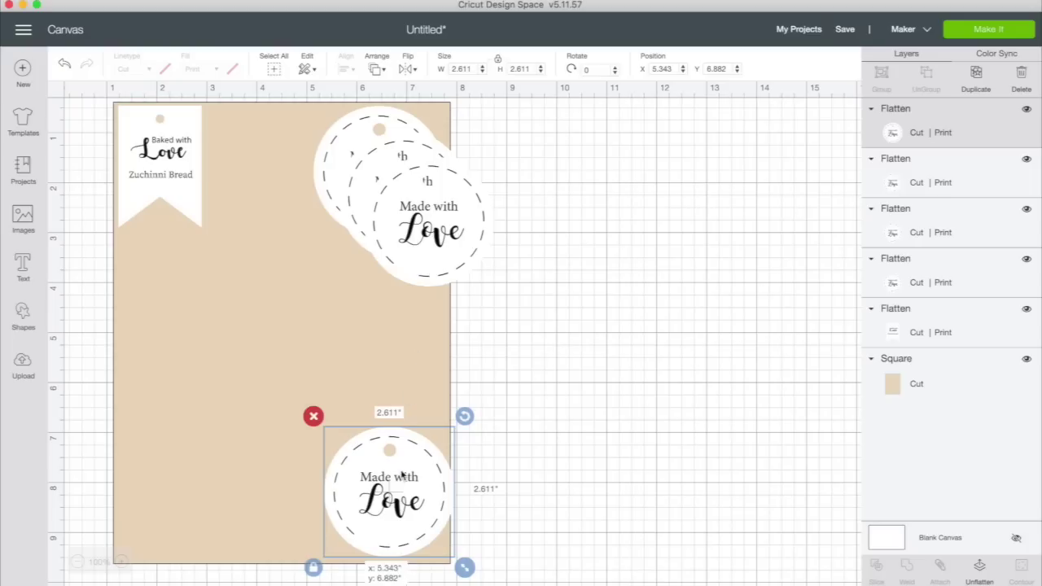
left_click_drag(435, 269, 388, 405)
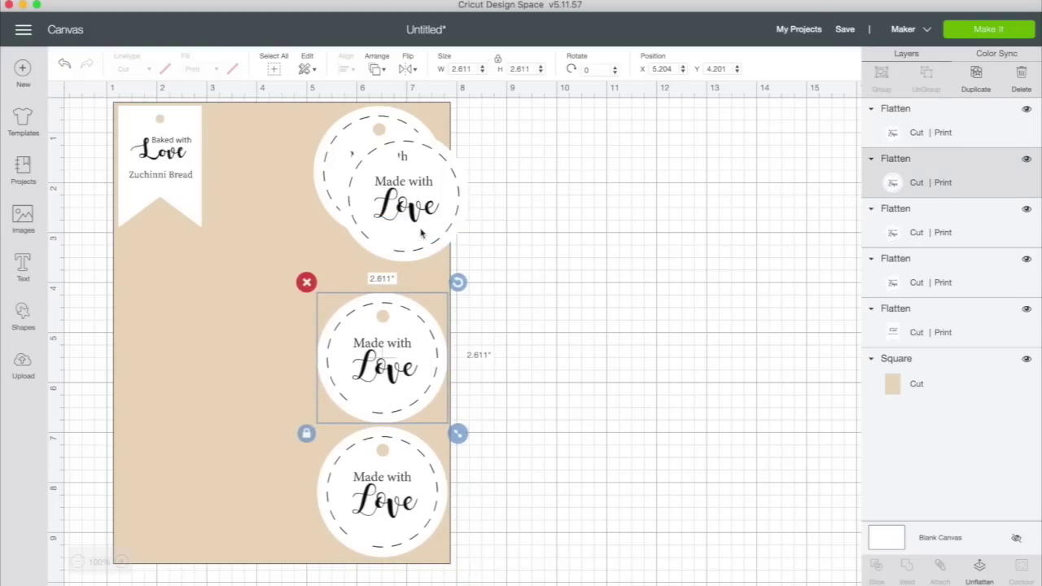
left_click_drag(421, 234, 298, 302)
Duplicate the banner tag and place copies along the bottom, left middle and lower centre.
left_click(178, 151)
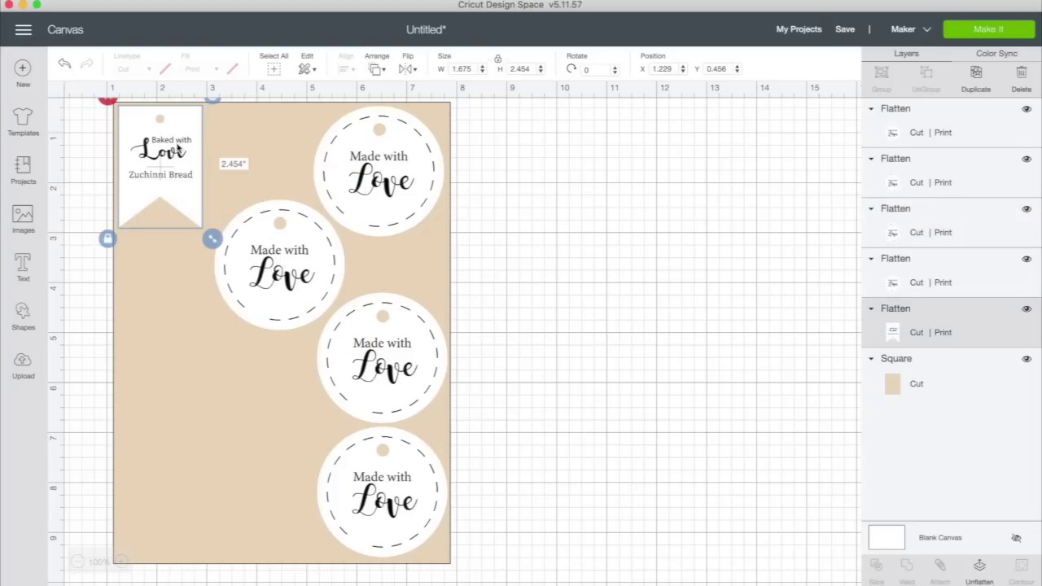
left_click(981, 82)
left_click(981, 82)
left_click(980, 82)
left_click(981, 83)
left_click_drag(264, 253, 275, 486)
left_click_drag(262, 257, 205, 510)
left_click_drag(210, 202, 175, 358)
left_click_drag(186, 179, 271, 360)
Fine-tune the positions of the middle circle tag and top-left banner tag.
mouse_move(269, 267)
left_mouse_down()
mouse_move(260, 251)
mouse_move(269, 254)
left_mouse_up()
scroll(367, 233, "up", 1)
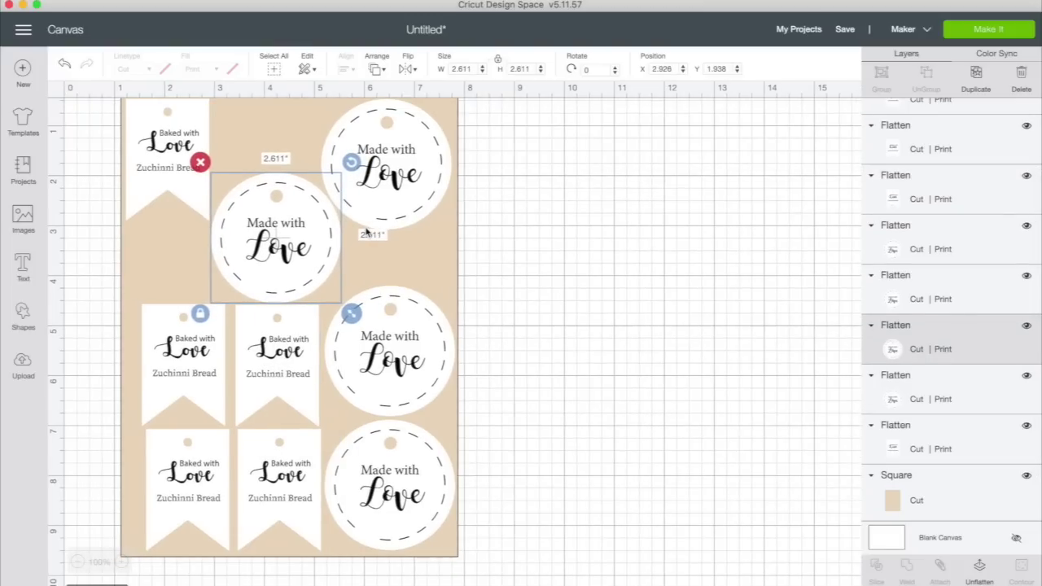
scroll(366, 233, "down", 2)
mouse_move(174, 176)
left_mouse_down()
mouse_move(171, 222)
mouse_move(177, 190)
left_mouse_up()
scroll(431, 278, "up", 3)
scroll(431, 279, "down", 4)
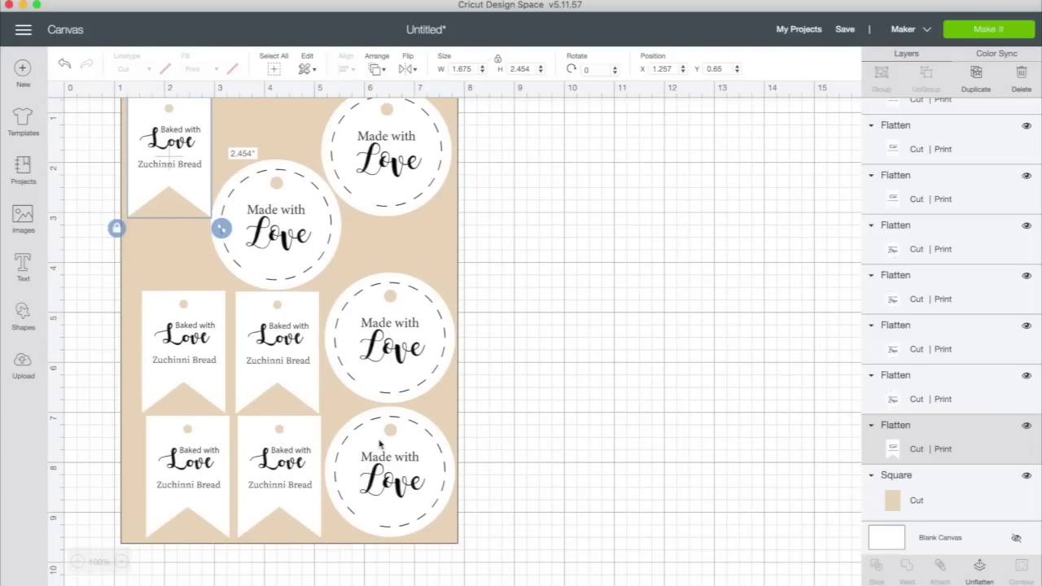
scroll(392, 356, "up", 4)
scroll(391, 356, "down", 1)
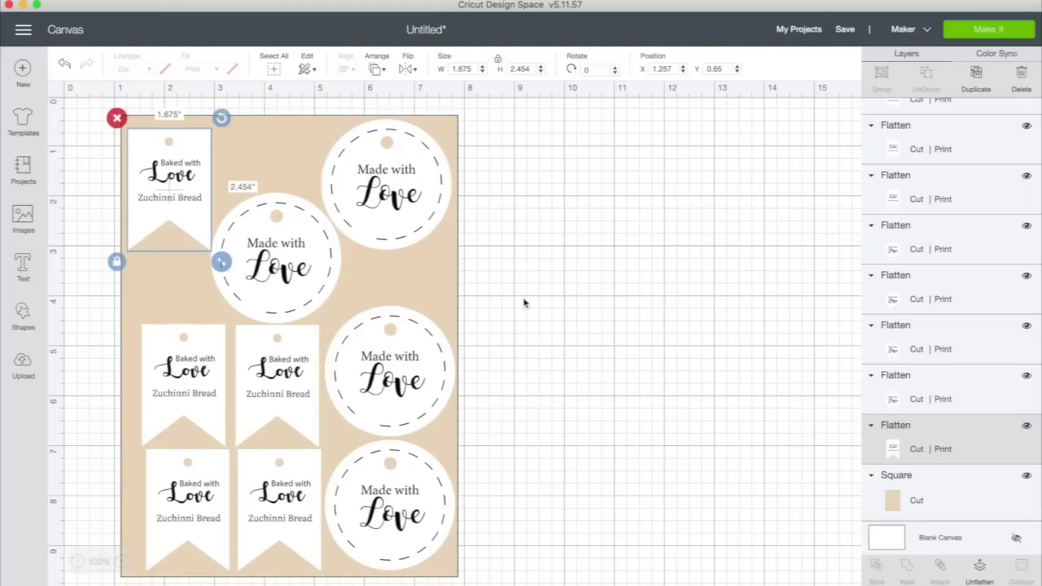
left_click(972, 36)
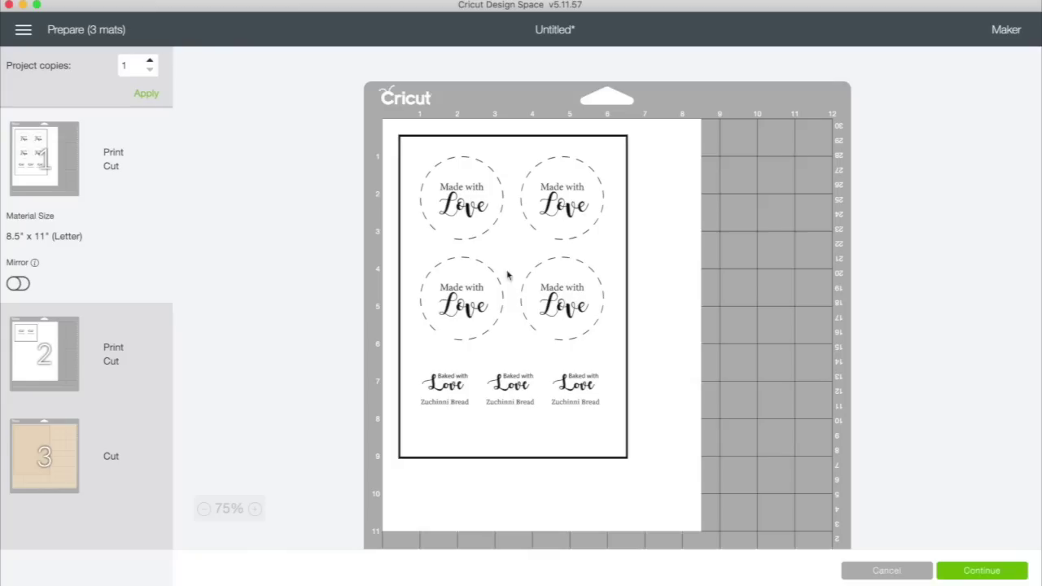
left_click(125, 374)
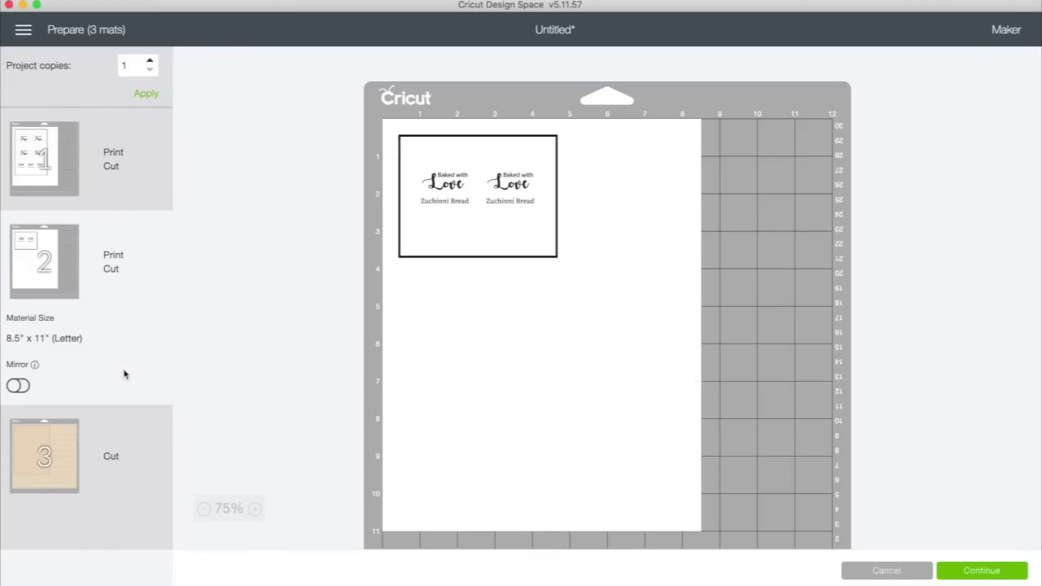
left_click(128, 436)
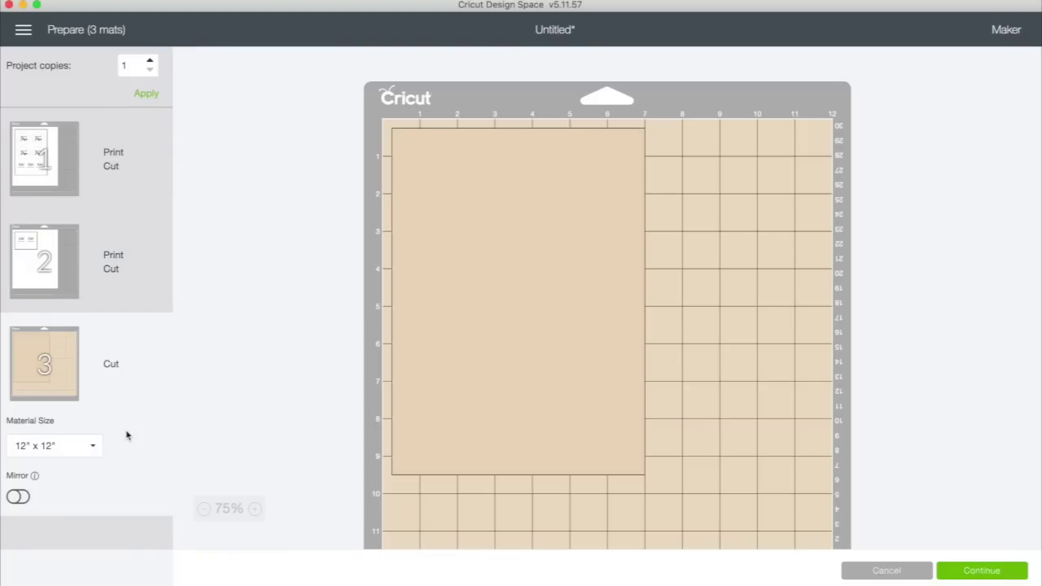
left_click(896, 574)
Move the beige square away from the tags and delete it from the canvas.
scroll(642, 295, "down", 1)
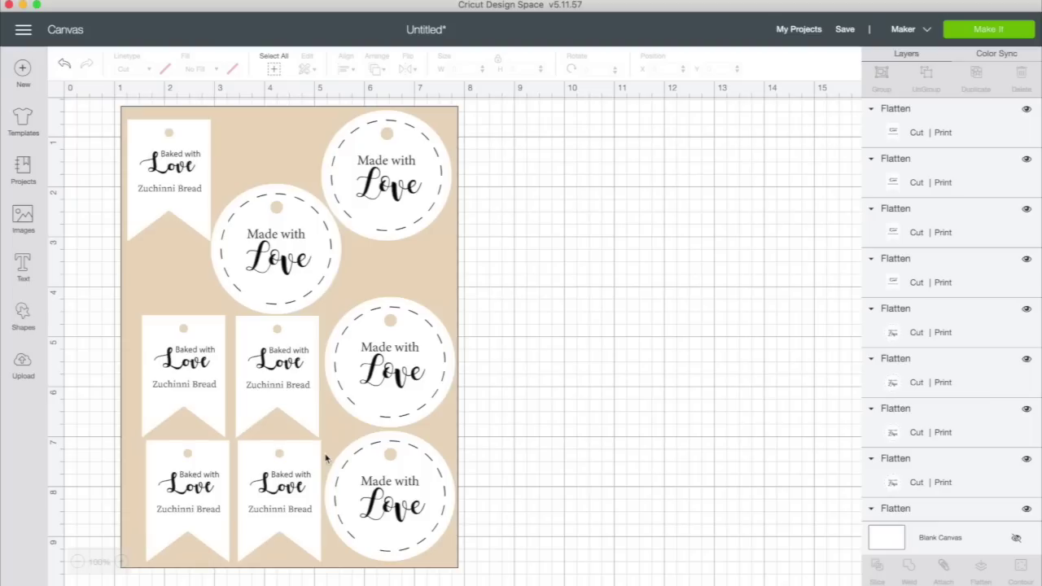
left_click_drag(440, 280, 816, 298)
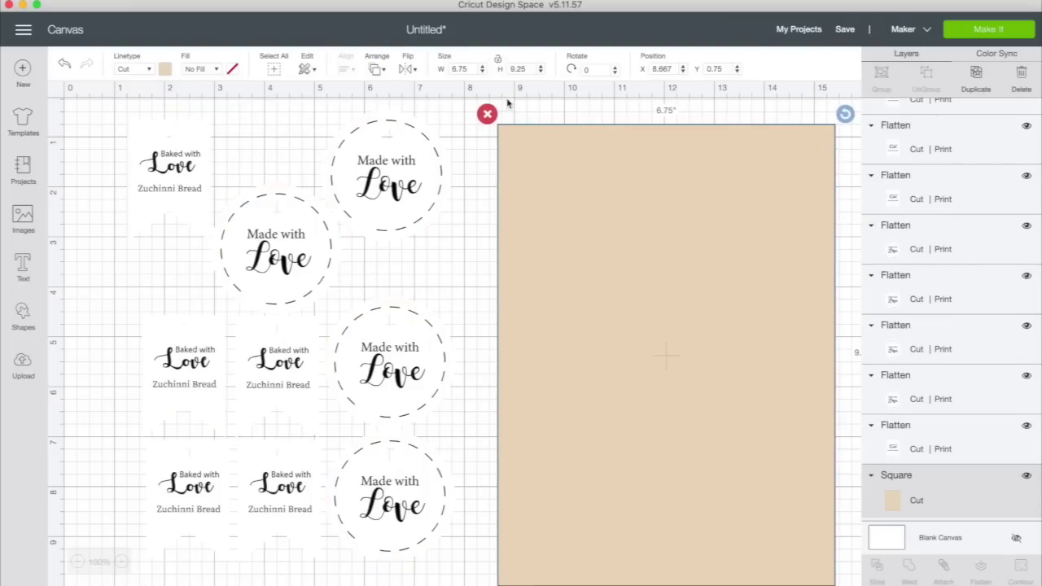
left_click(487, 115)
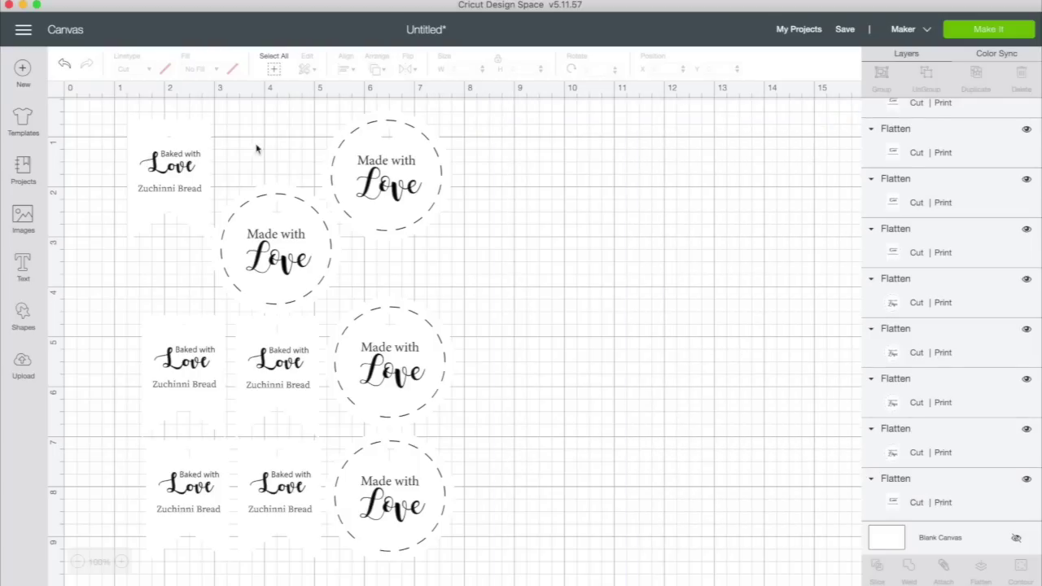
Select all nine tag designs and attach them into one 6.558 x 9.056 inch group.
left_click_drag(88, 107, 491, 573)
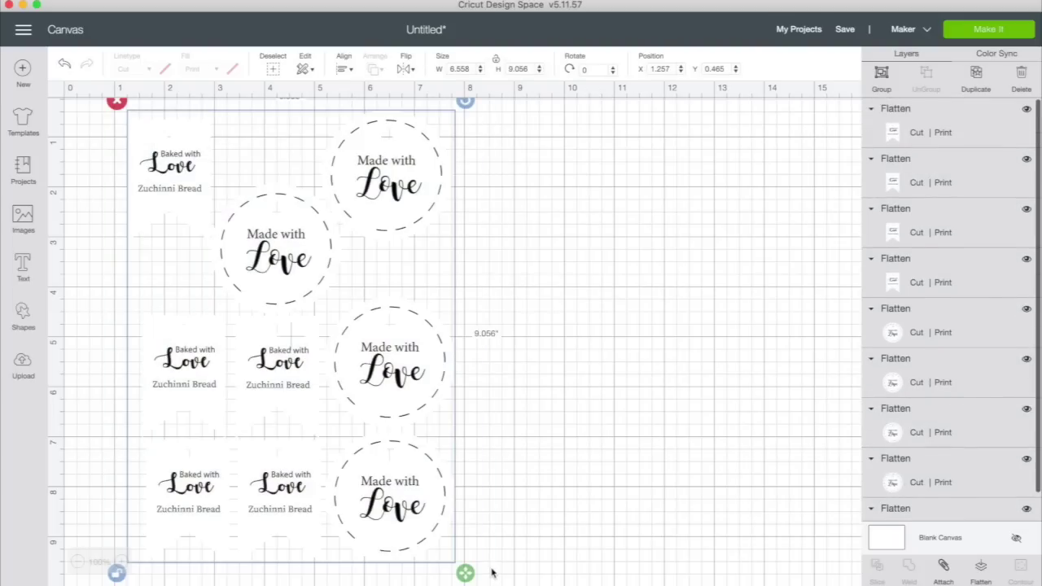
right_click(370, 382)
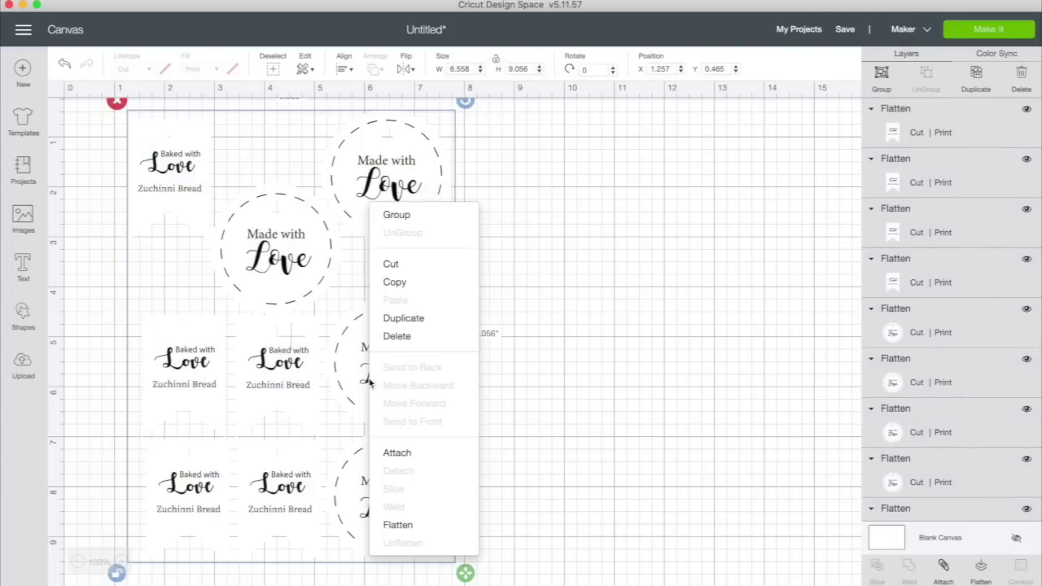
left_click(397, 453)
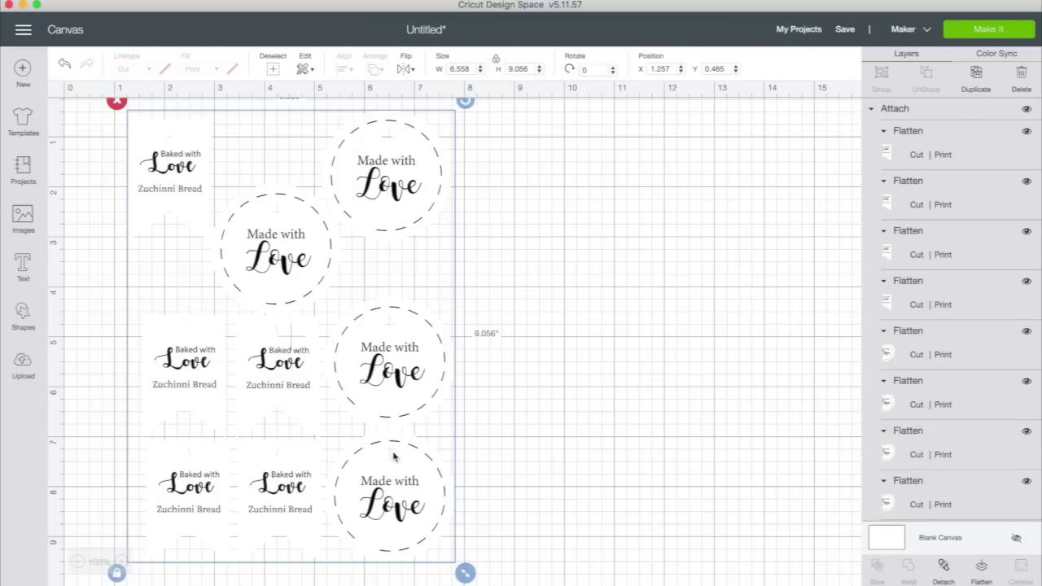
Place the attached tags on one 8.5 x 11 Letter mat and open Print setup.
left_click(987, 32)
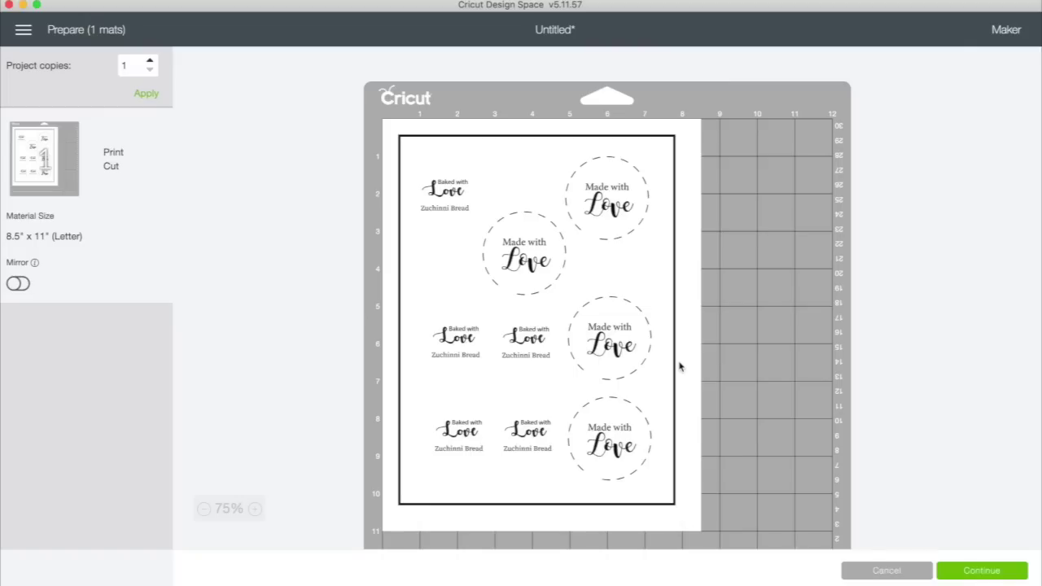
left_click(982, 571)
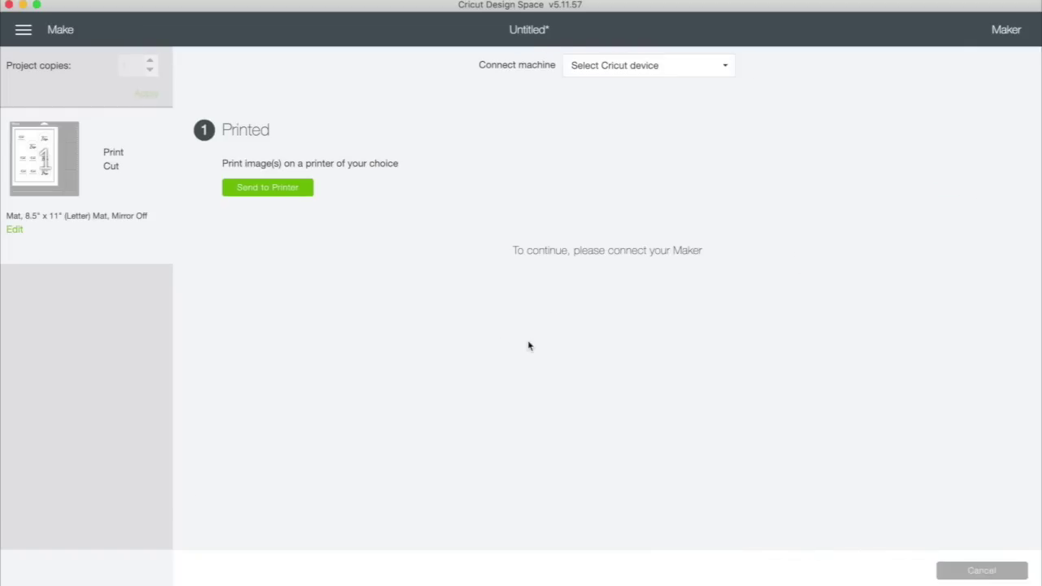
left_click(268, 188)
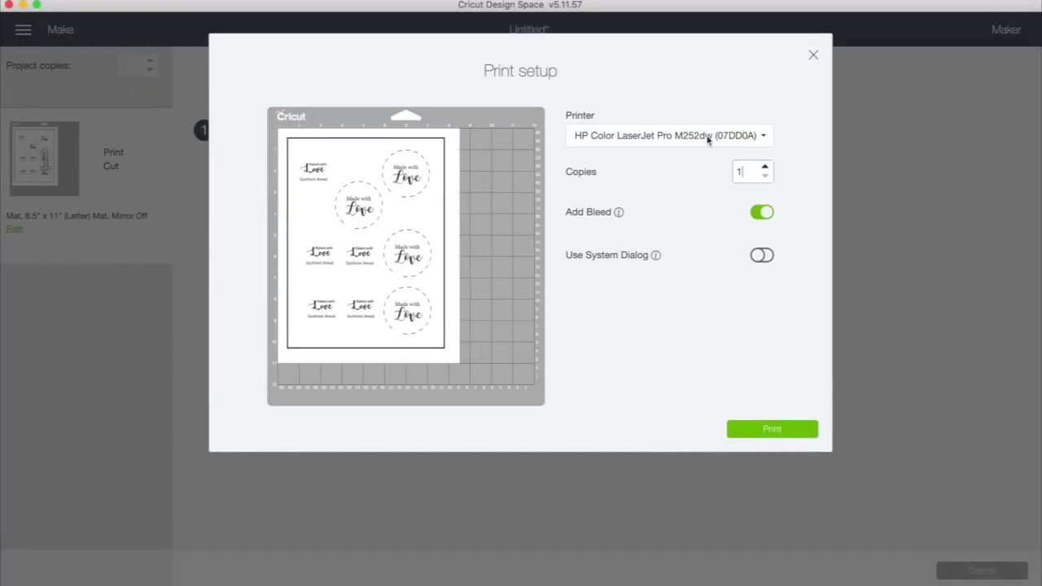
Print the tag sheet to the Canon G7000 series with Use System Dialog enabled.
left_click(764, 137)
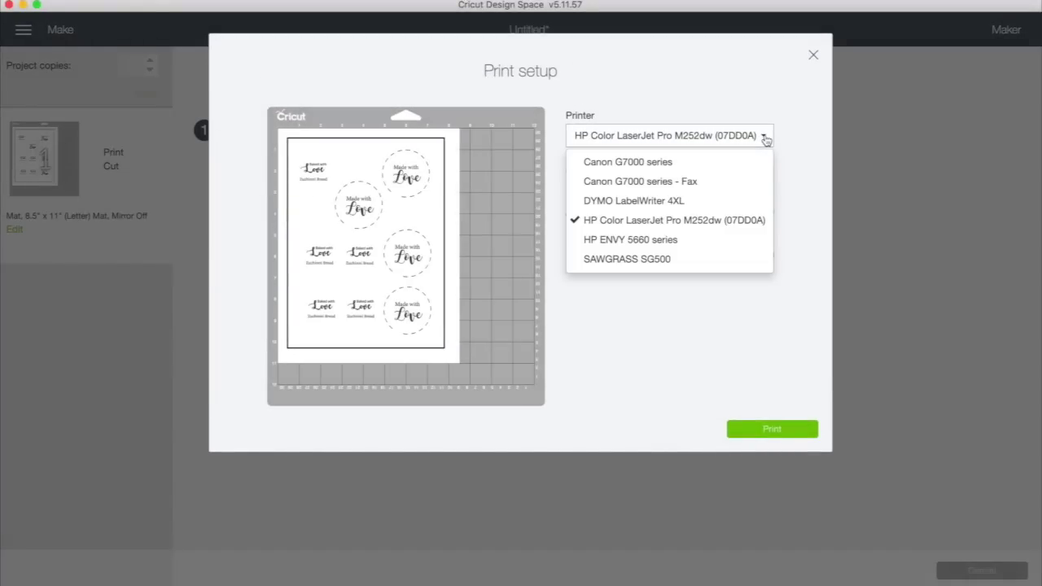
left_click(728, 165)
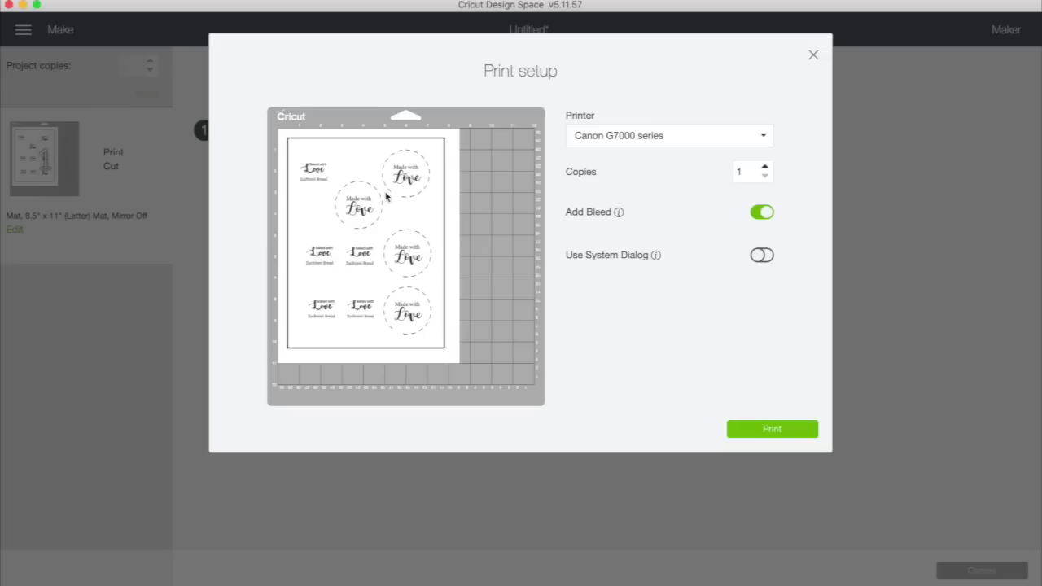
left_click(764, 255)
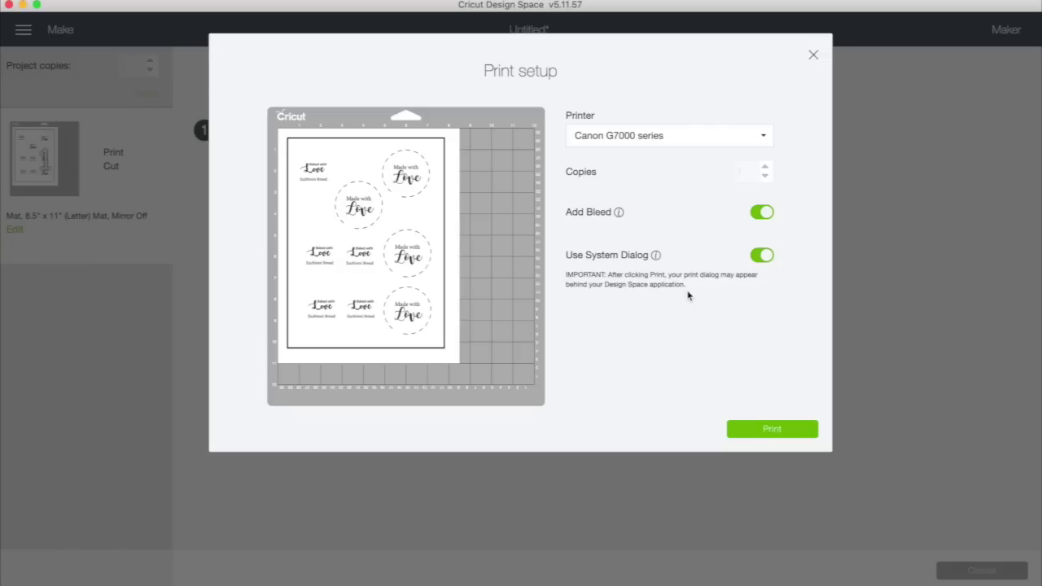
left_click(774, 432)
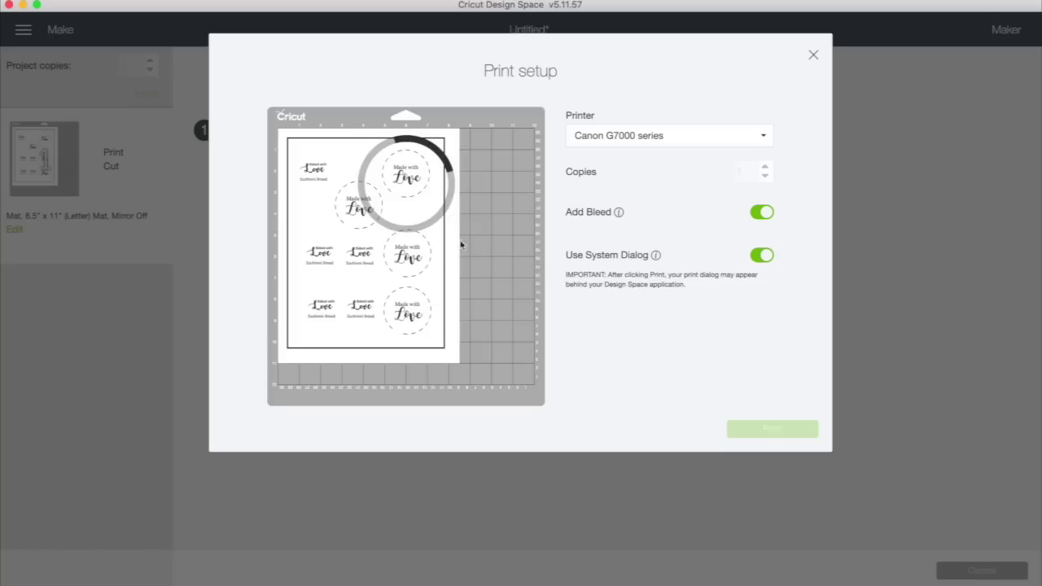
In the macOS Print dialog, feed paper from the Rear Tray with Photo media type.
left_click(22, 5)
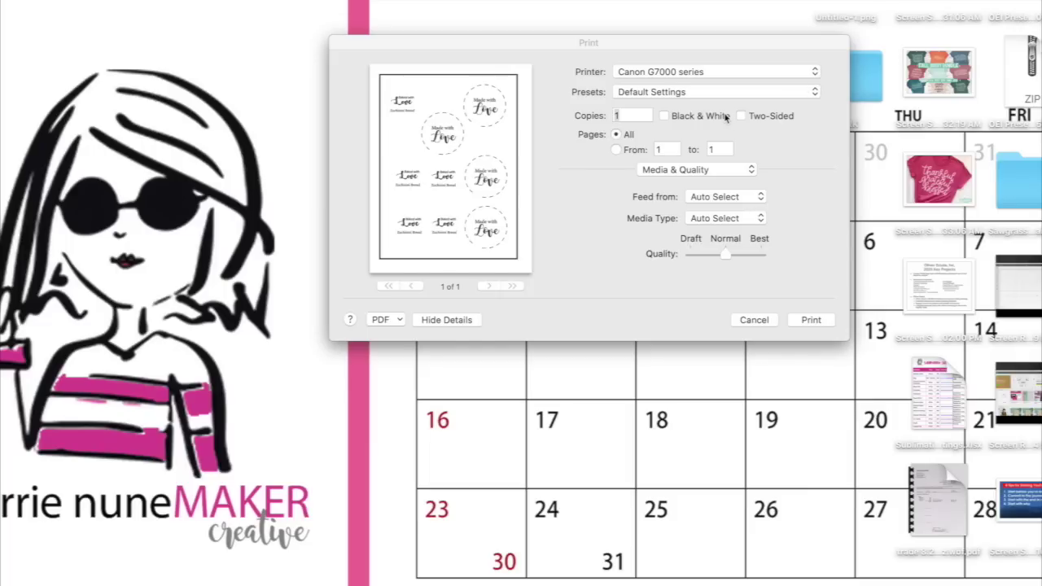
left_click(761, 197)
left_click(766, 223)
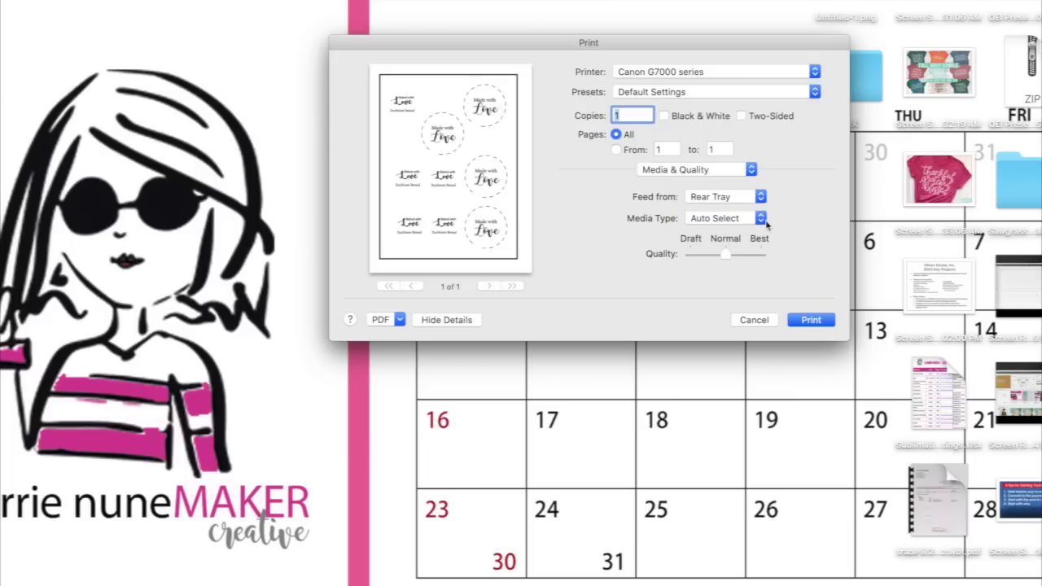
left_click(760, 219)
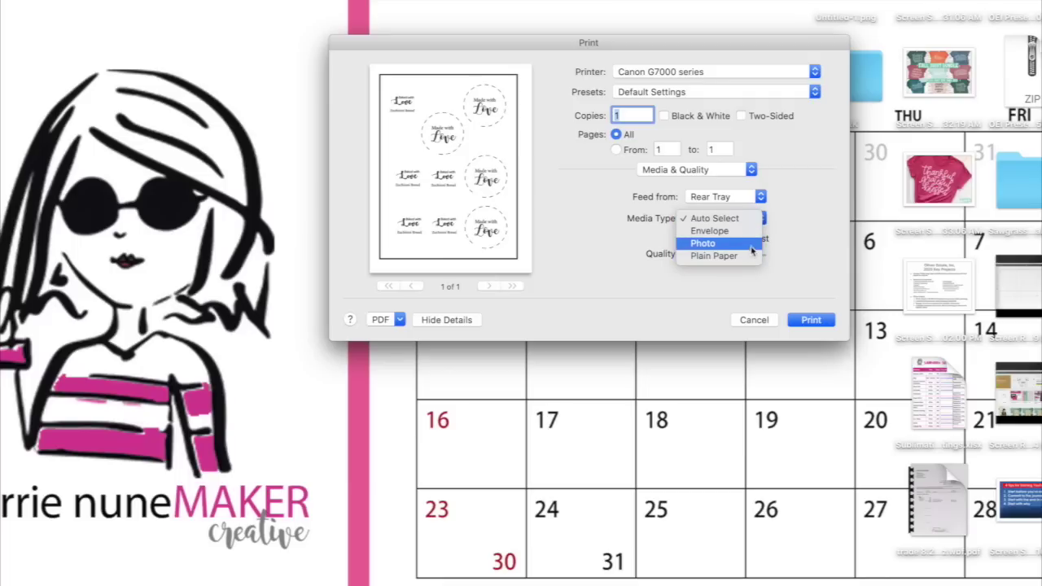
left_click(752, 244)
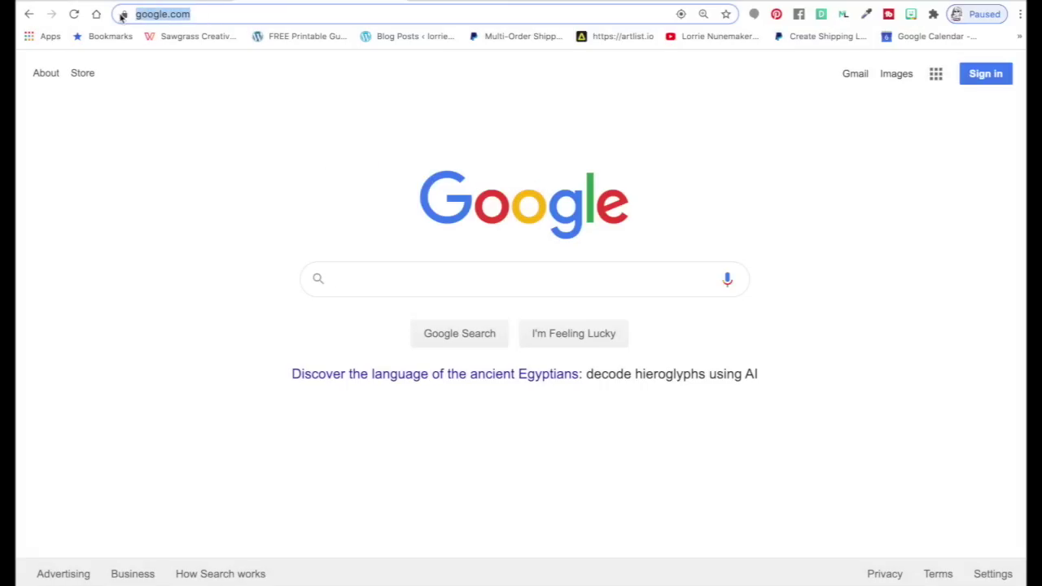
Go to lorrienunemaker.com and open its Shop page down to Free Downloads & Patterns.
type("lorrienunem")
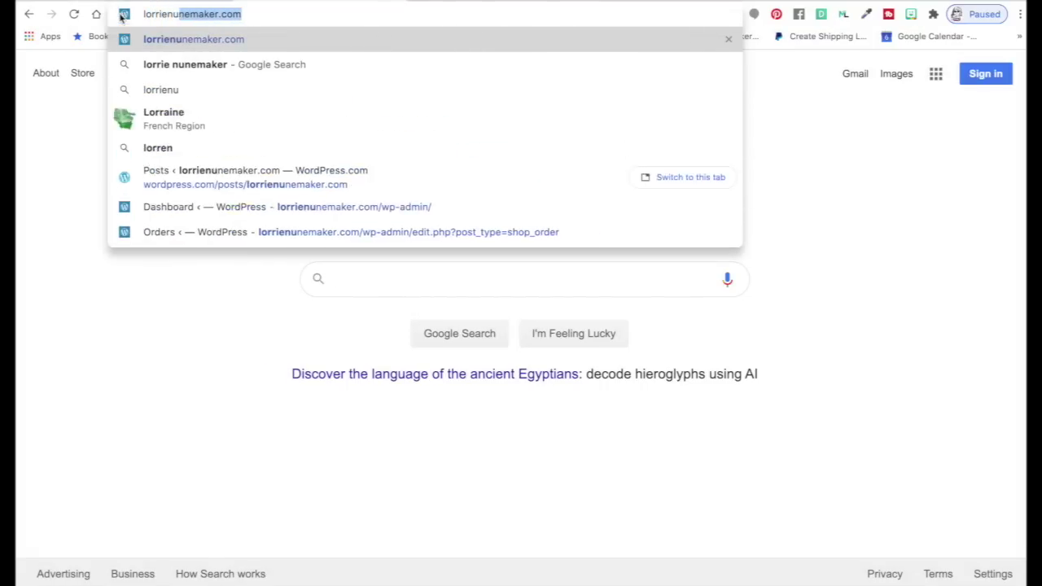
type("aker.co")
key("Return")
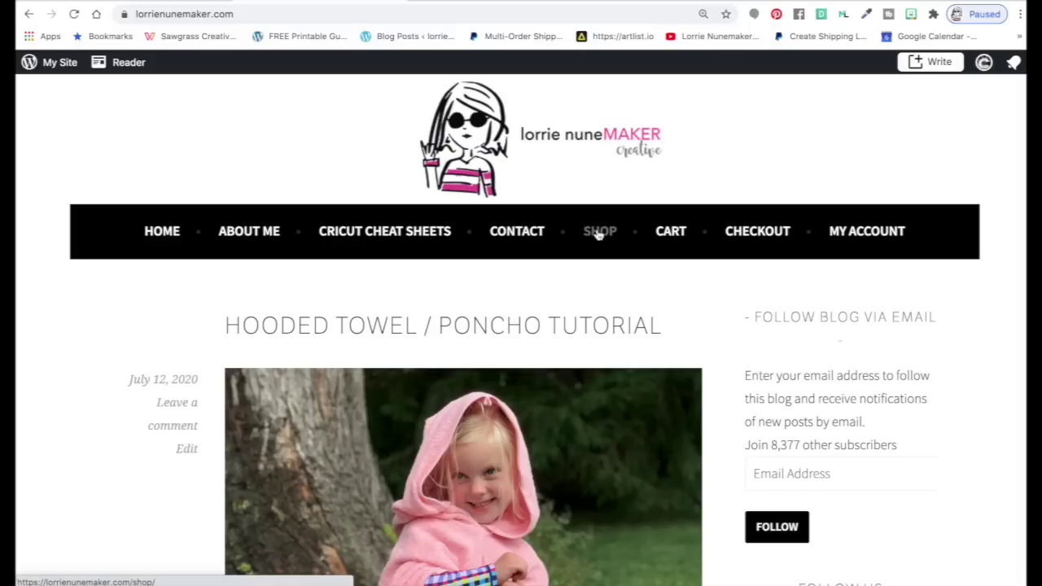
left_click(598, 233)
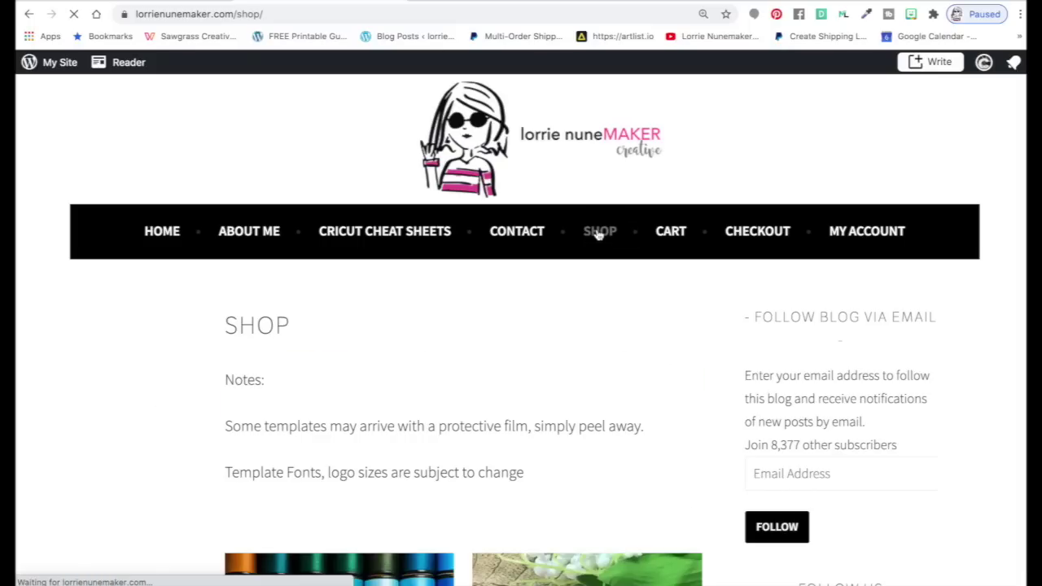
scroll(598, 234, "down", 3)
scroll(599, 235, "down", 2)
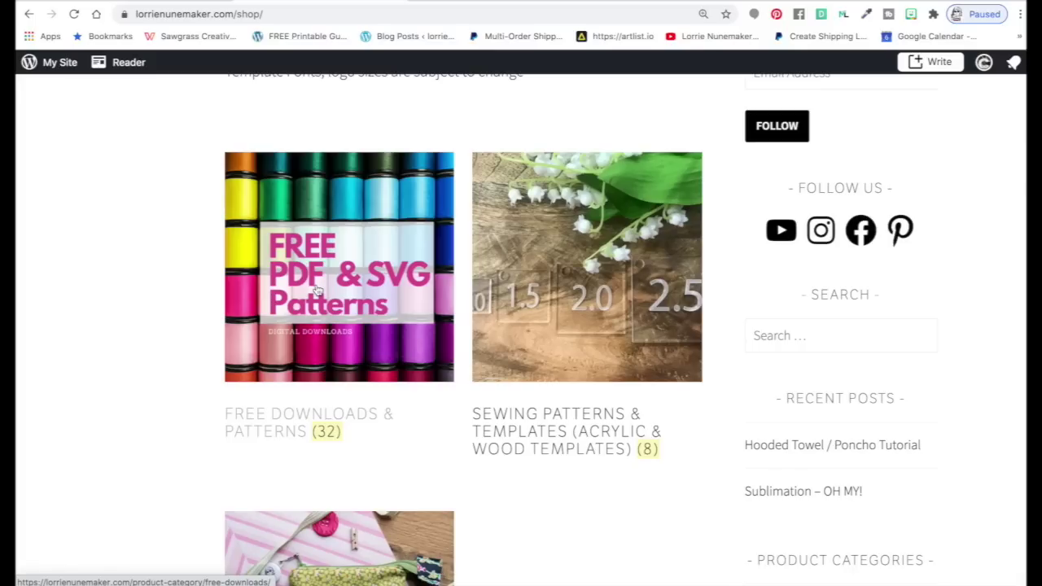
Download the Baked Goods Tags by Lorrie zip from Free Downloads and open it.
left_click(318, 291)
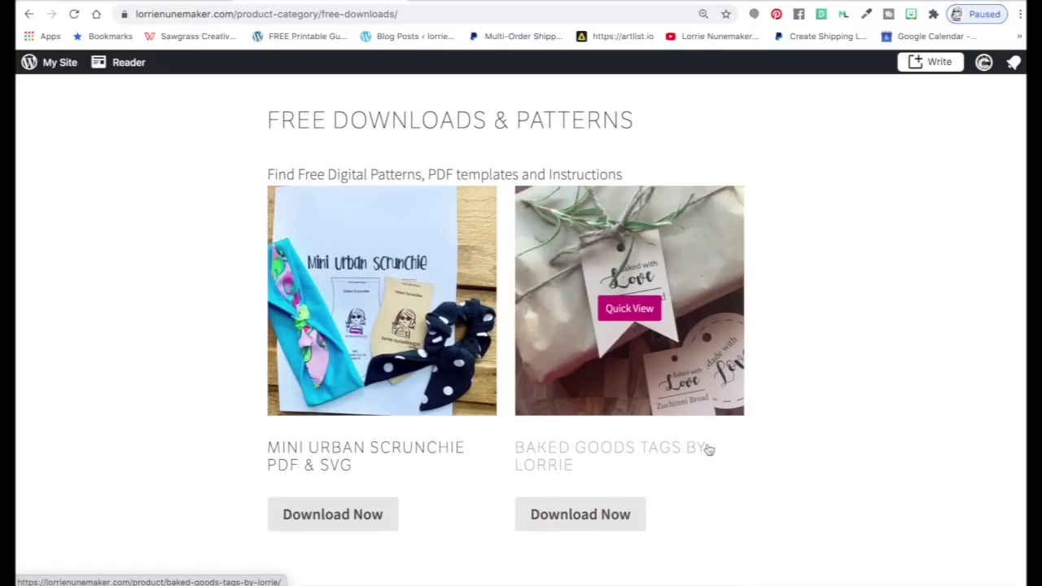
scroll(681, 426, "down", 1)
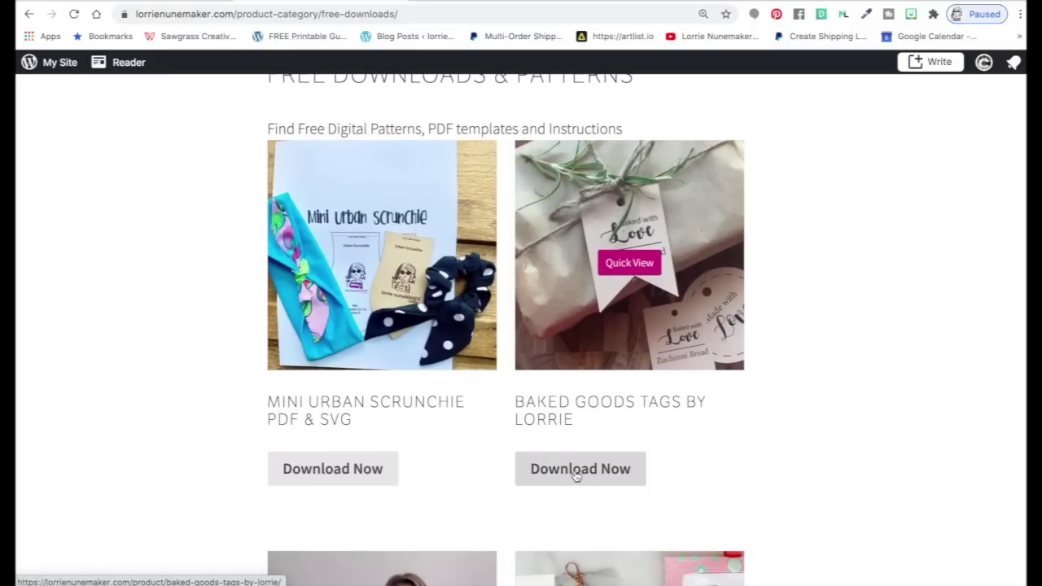
left_click(576, 472)
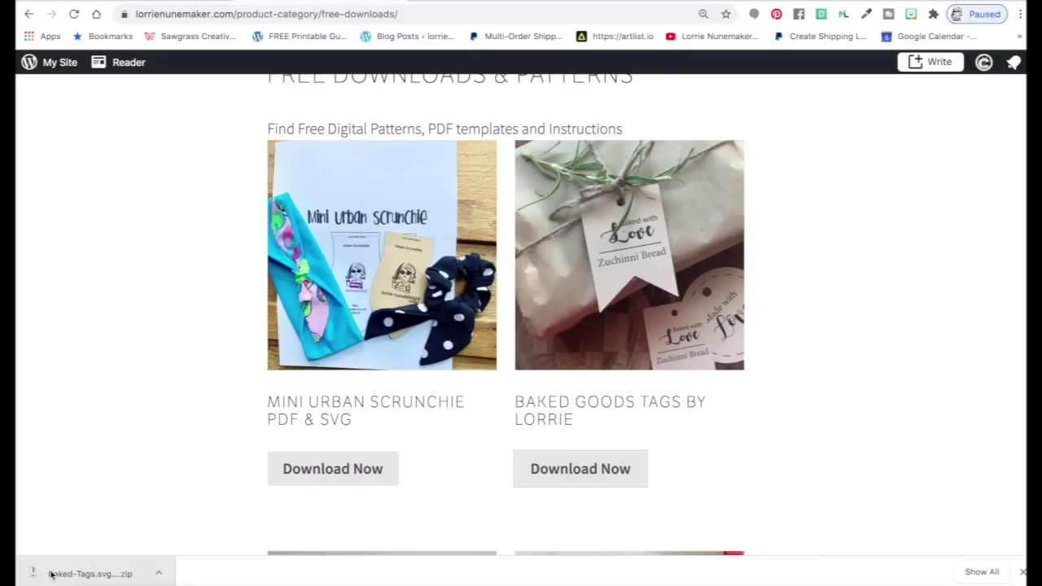
left_click(159, 575)
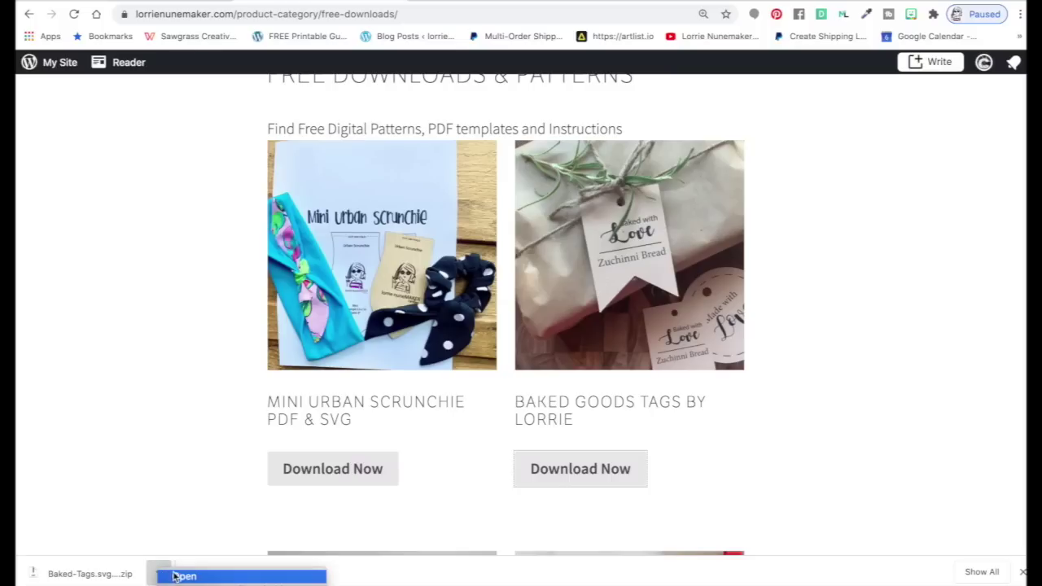
left_click(176, 577)
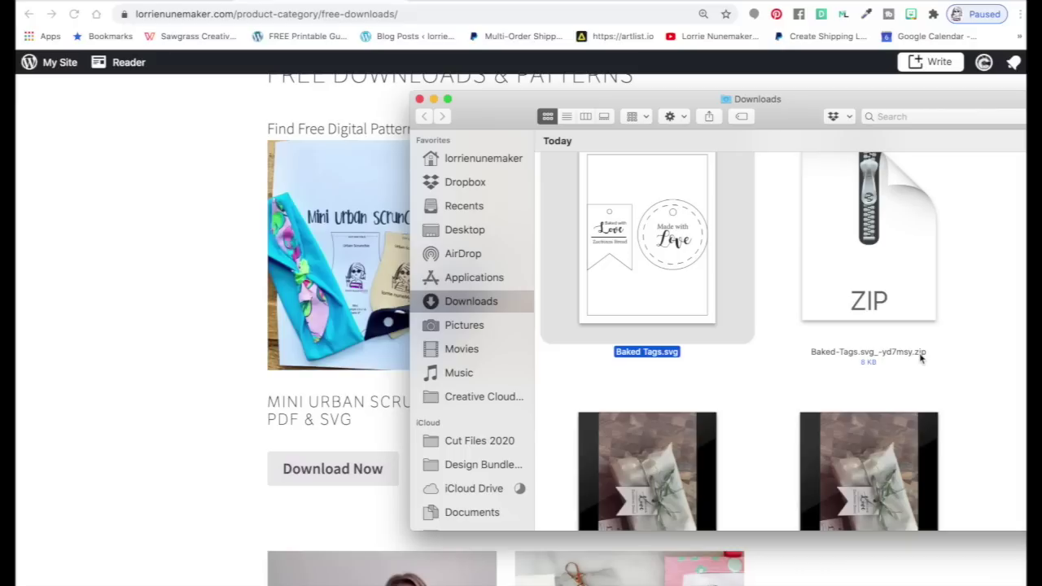
Unzip the Baked-Tags zip in Downloads, producing Baked Tags 2.svg.
double_click(886, 249)
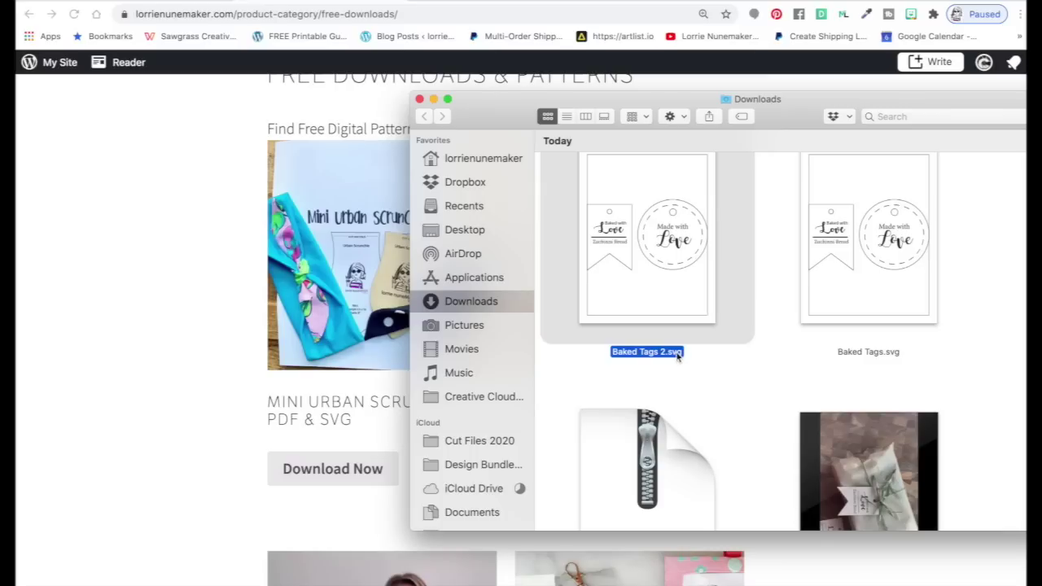
scroll(560, 308, "down", 2)
scroll(522, 342, "down", 4)
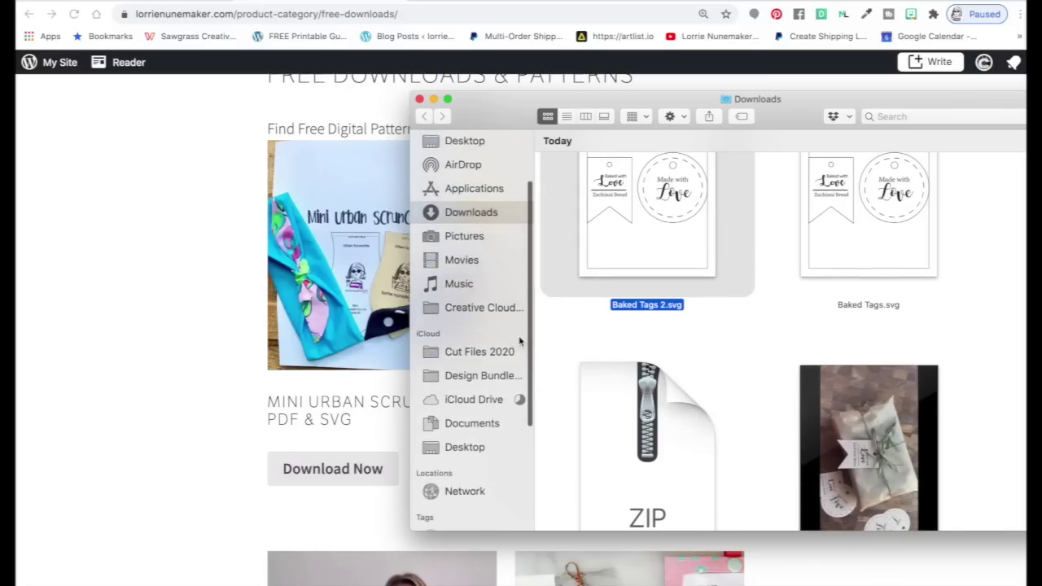
scroll(561, 318, "down", 2)
scroll(605, 309, "up", 4)
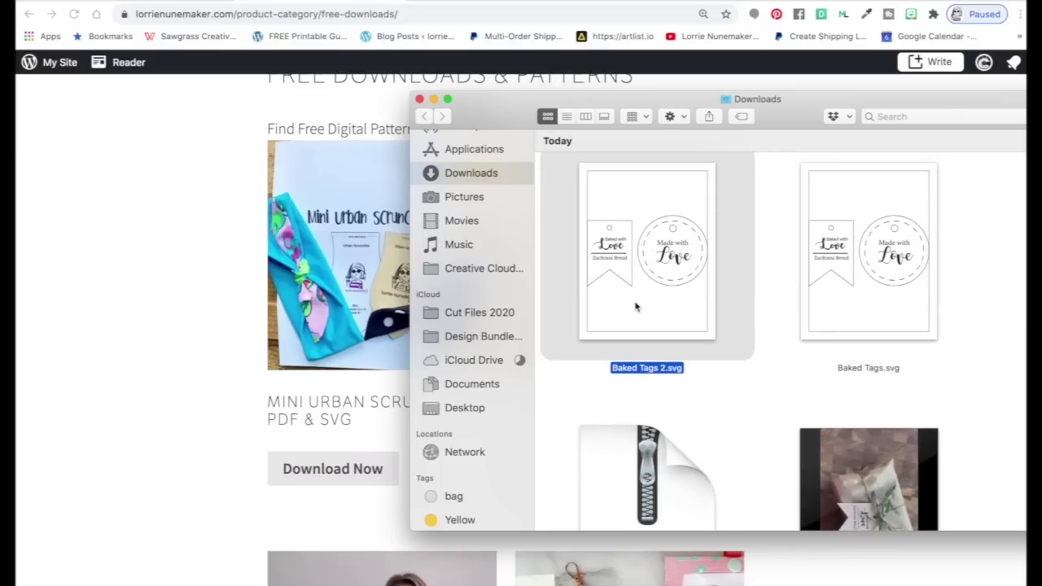